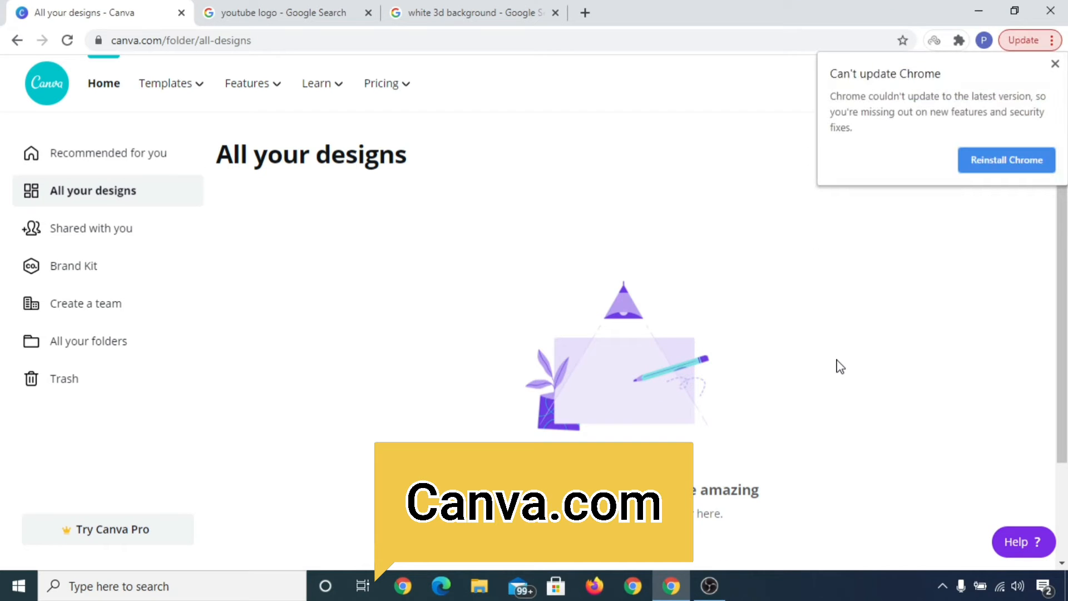
Step: Start a new YouTube Thumbnail design from the design search
{"action": "left_click", "coordinate": [1054, 64]}
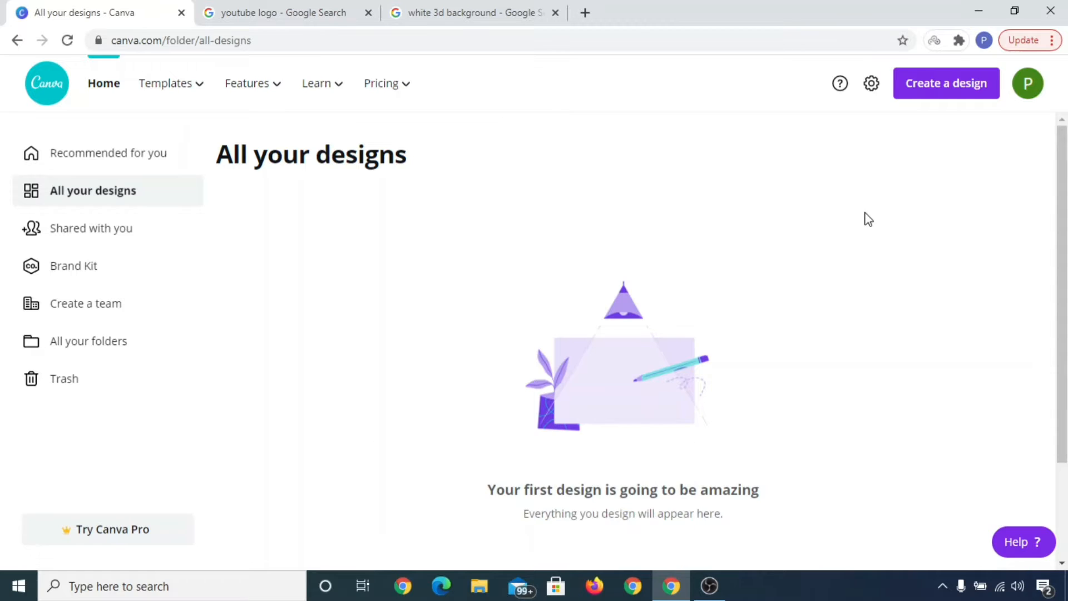
{"action": "left_click", "coordinate": [968, 97]}
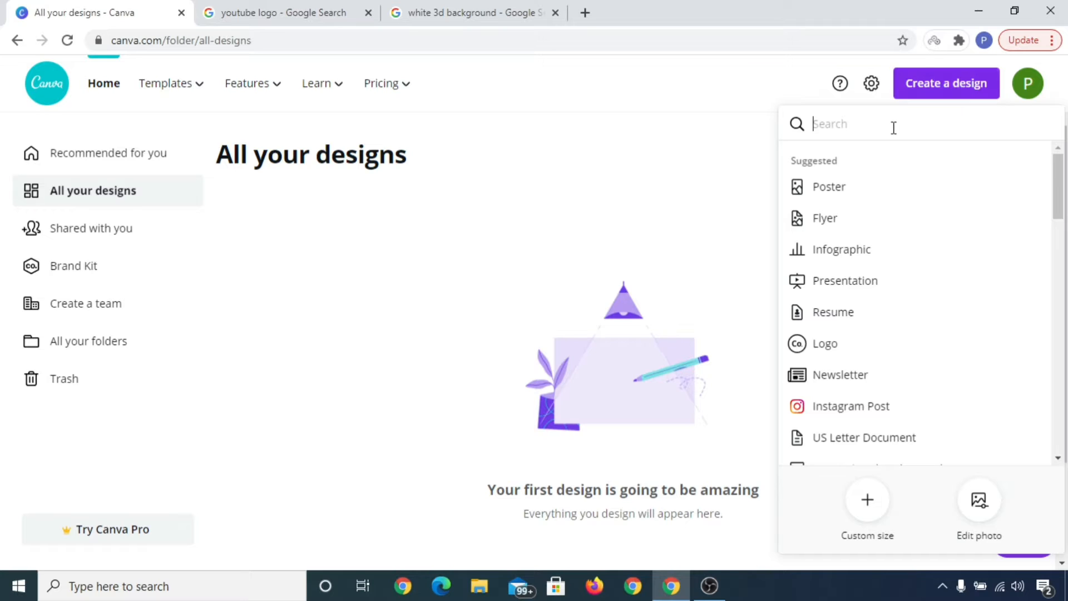
{"action": "type", "text": "youtube"}
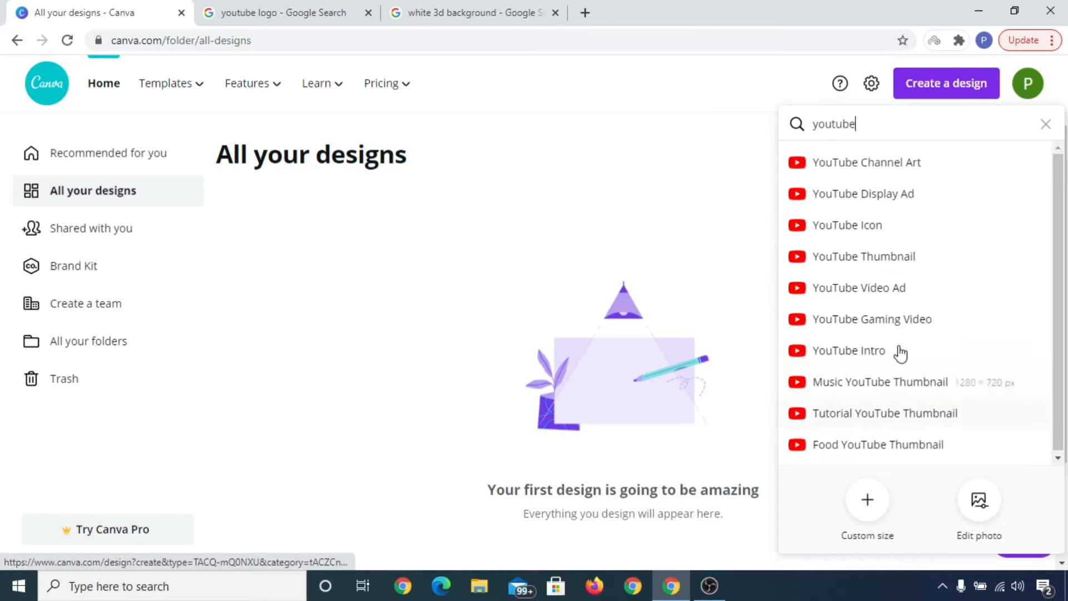
{"action": "left_click", "coordinate": [925, 263]}
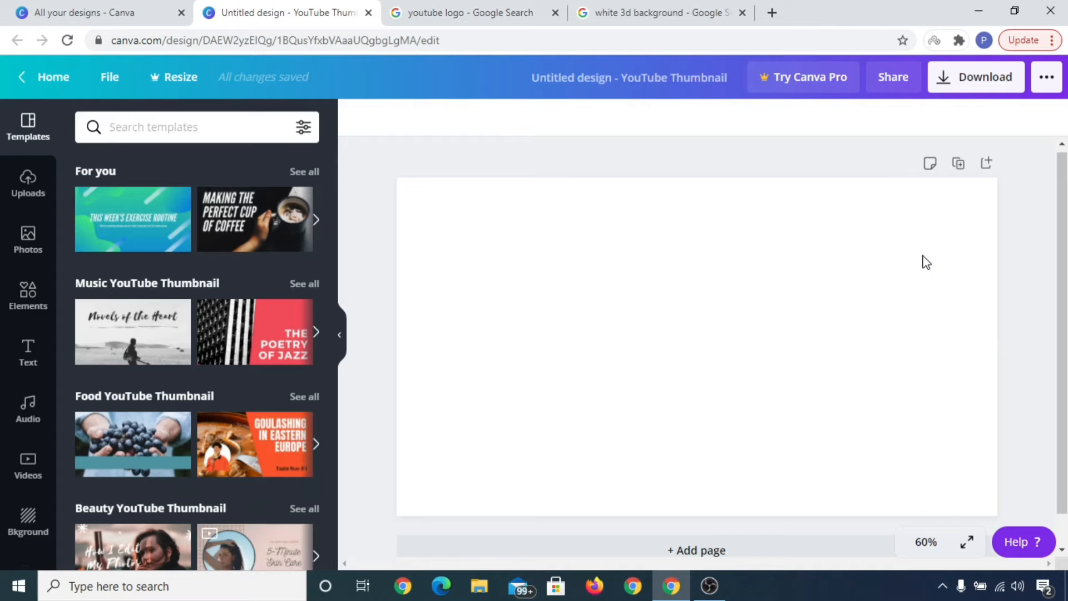
Step: Add a heading and write "Create YouTube Thumbnail" in it
{"action": "left_click", "coordinate": [25, 353]}
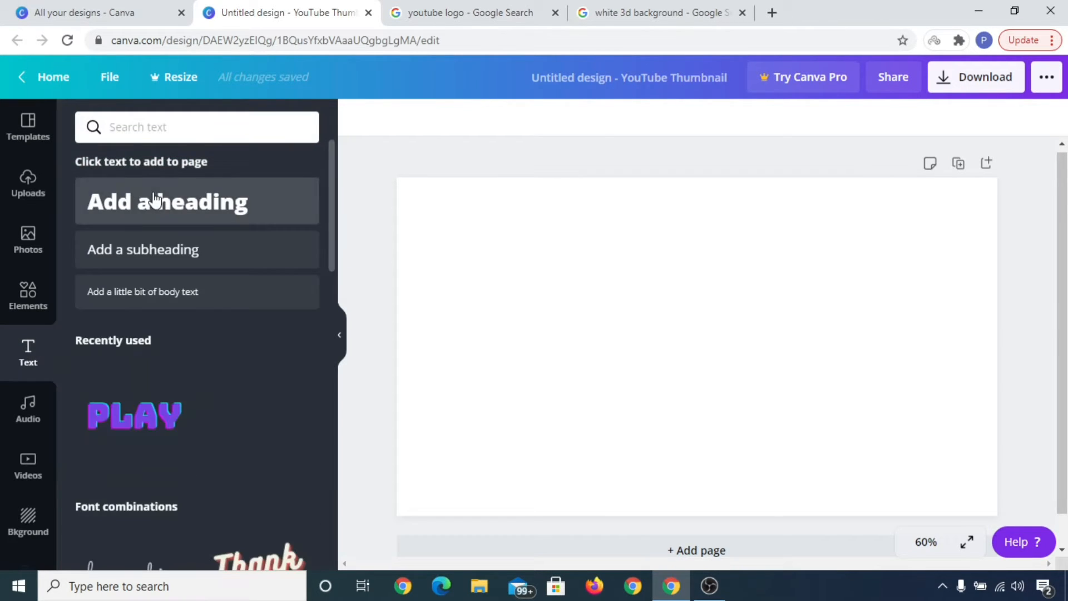
{"action": "left_click", "coordinate": [218, 210]}
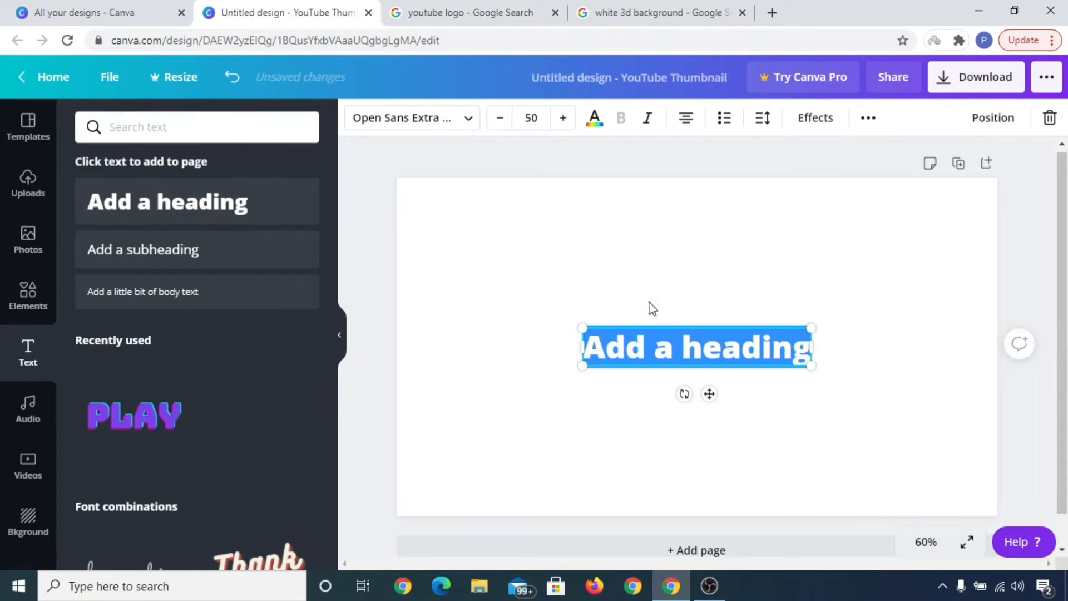
{"action": "type", "text": "C"}
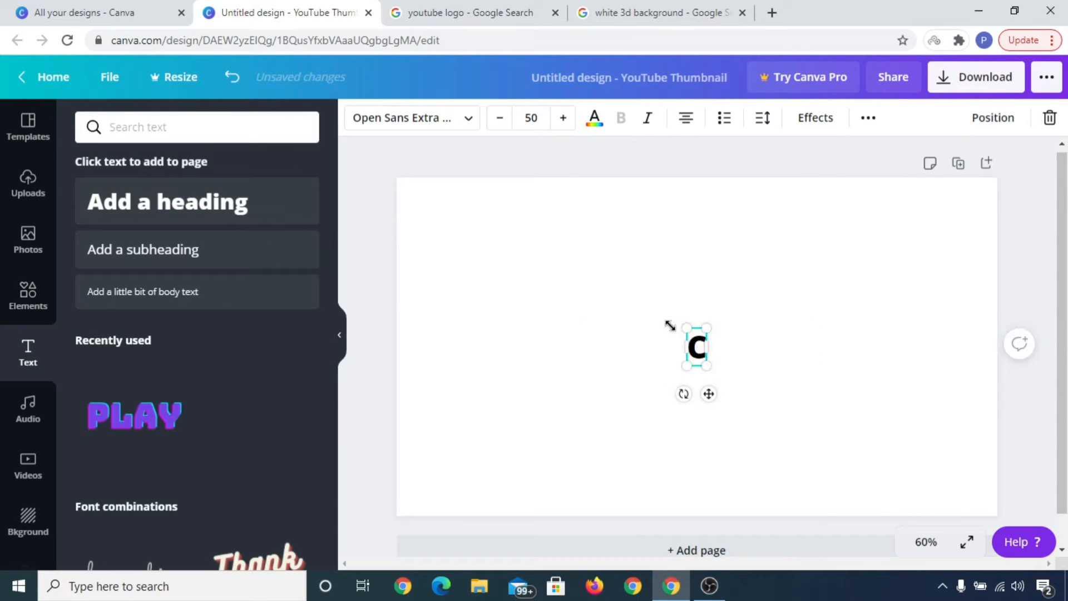
{"action": "type", "text": "reate"}
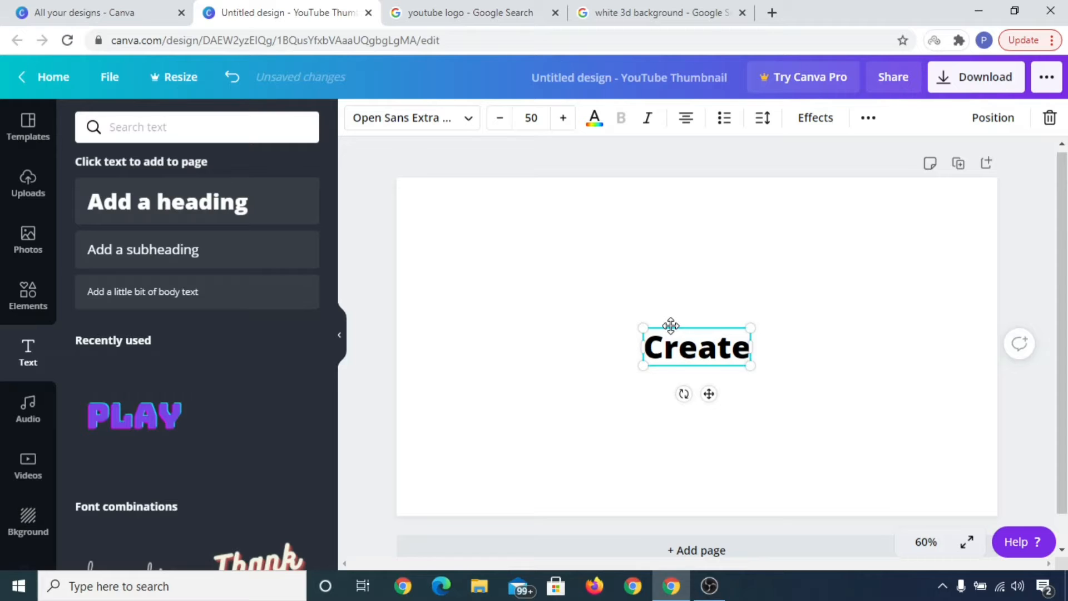
{"action": "type", "text": " Yout"}
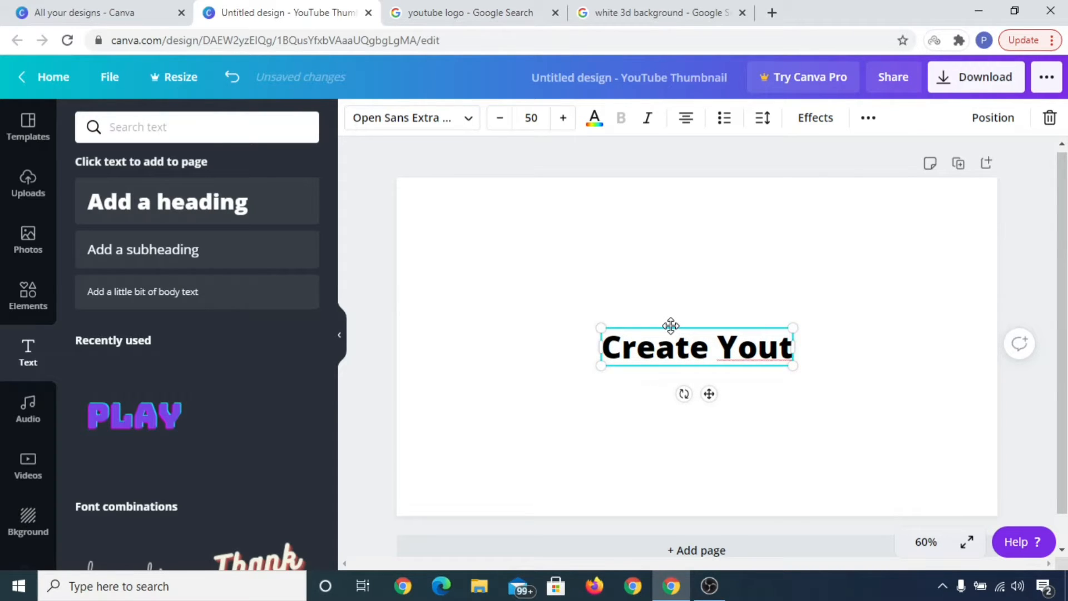
{"action": "type", "text": "ube Thu"}
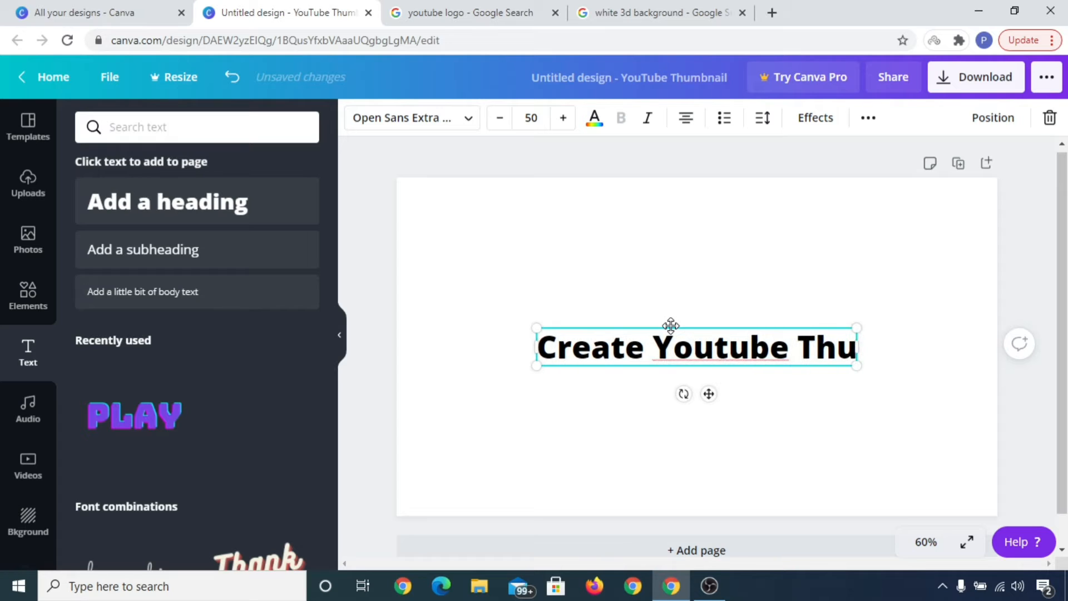
{"action": "type", "text": "mbnail"}
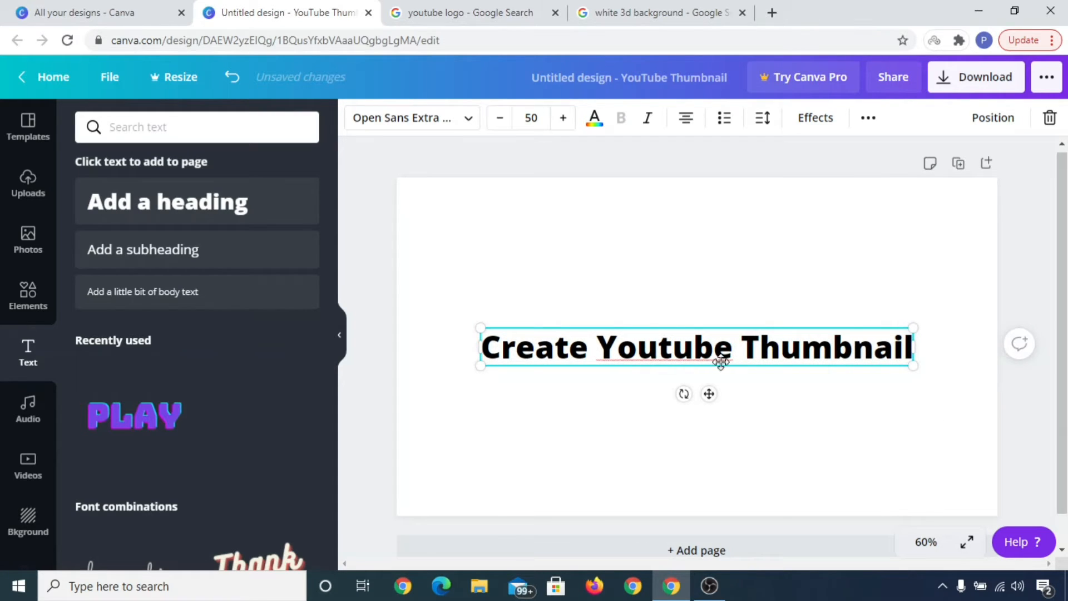
{"action": "key", "text": "BackSpace"}
{"action": "type", "text": "T"}
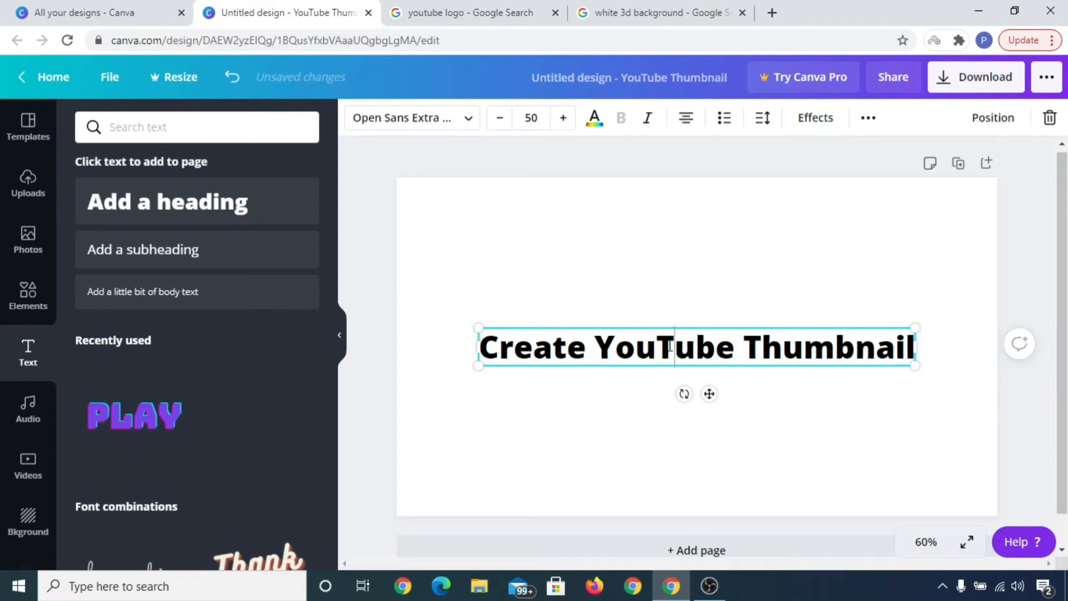
Step: Move the heading up to the top of the page
{"action": "left_click", "coordinate": [958, 441]}
{"action": "left_click_drag", "start_coordinate": [694, 344], "coordinate": [692, 228]}
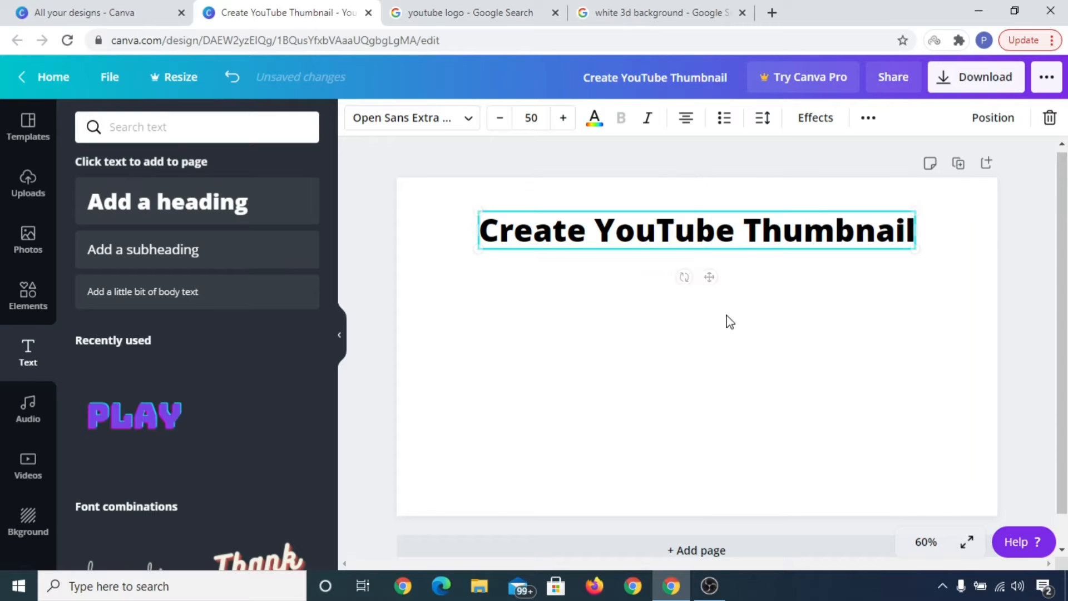
{"action": "left_click", "coordinate": [720, 315]}
{"action": "left_click", "coordinate": [700, 236]}
Step: Duplicate the heading by copying and pasting it, and move the copy near the bottom of the page
{"action": "right_click", "coordinate": [700, 235]}
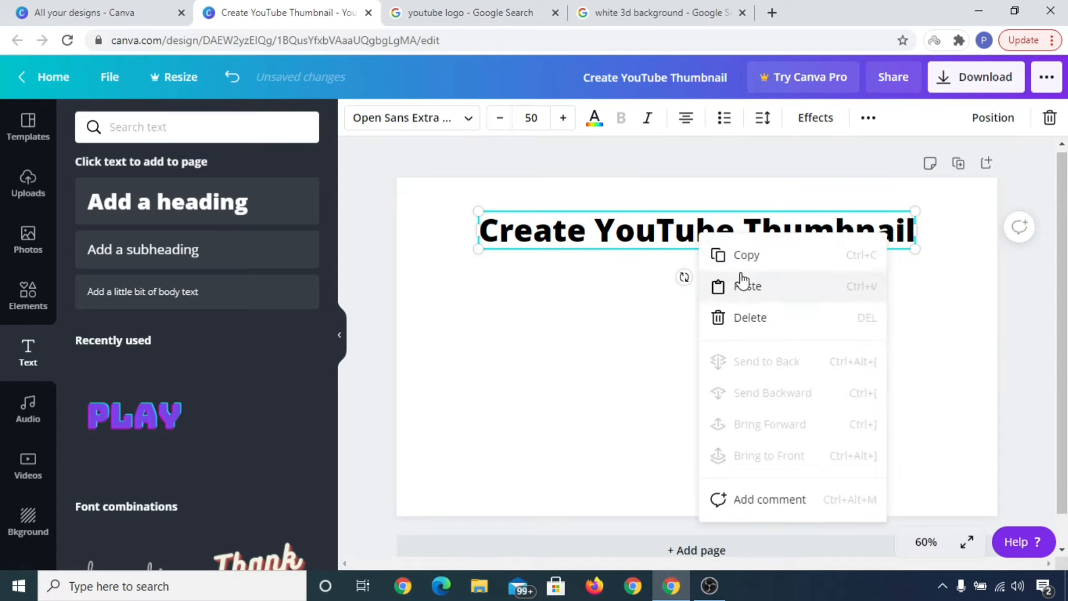
{"action": "left_click", "coordinate": [737, 257]}
{"action": "right_click", "coordinate": [732, 343]}
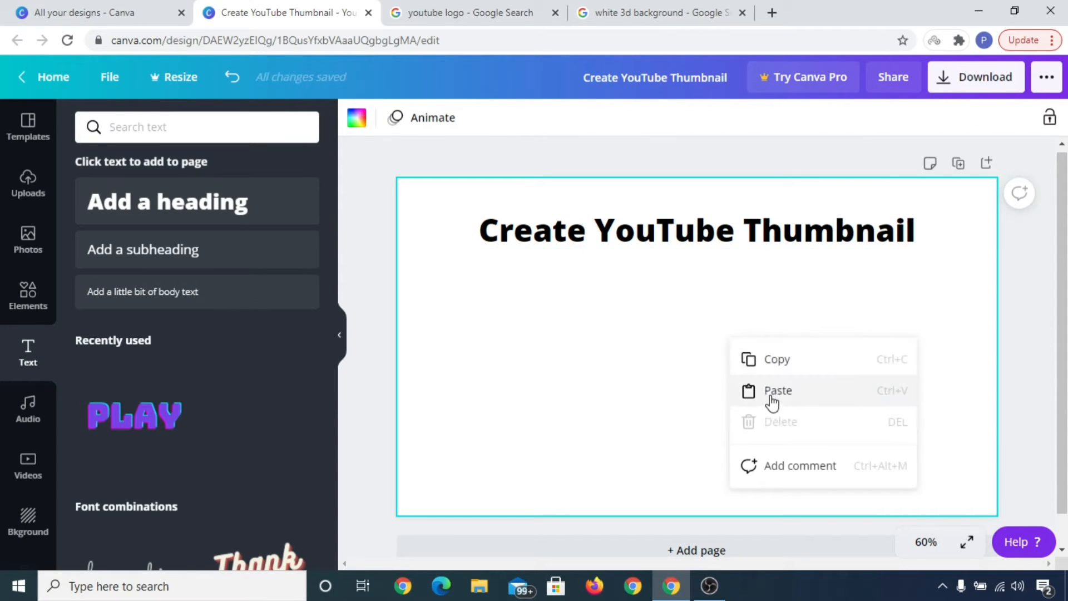
{"action": "left_click", "coordinate": [770, 396]}
{"action": "left_click_drag", "start_coordinate": [705, 245], "coordinate": [699, 470]}
{"action": "left_click", "coordinate": [696, 467]}
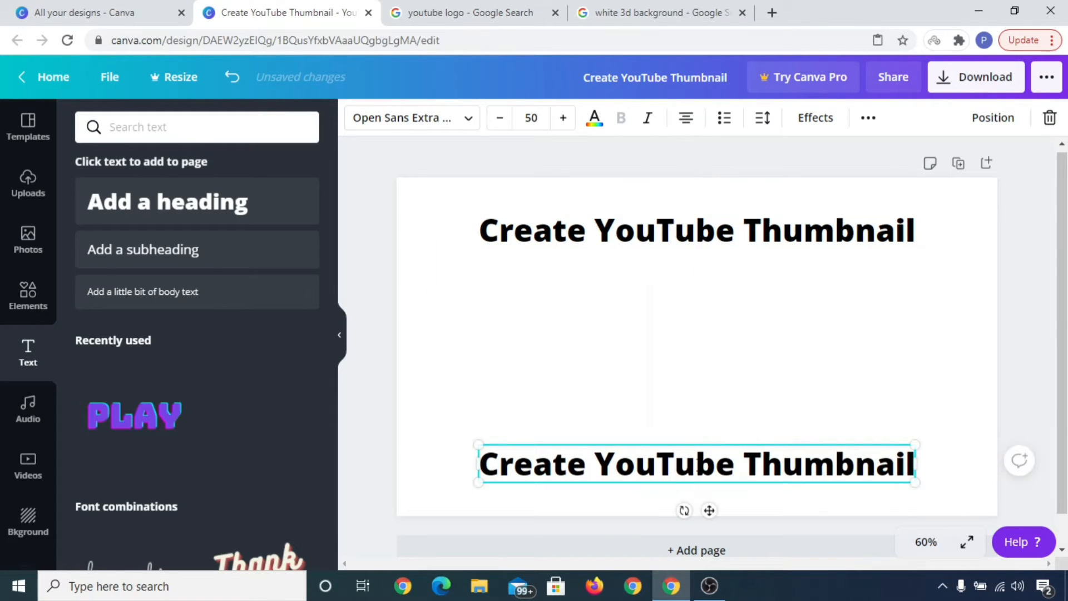
Step: Replace the copied heading's text with "Best & Easy Way"
{"action": "key", "text": "ctrl+a"}
{"action": "type", "text": "Best"}
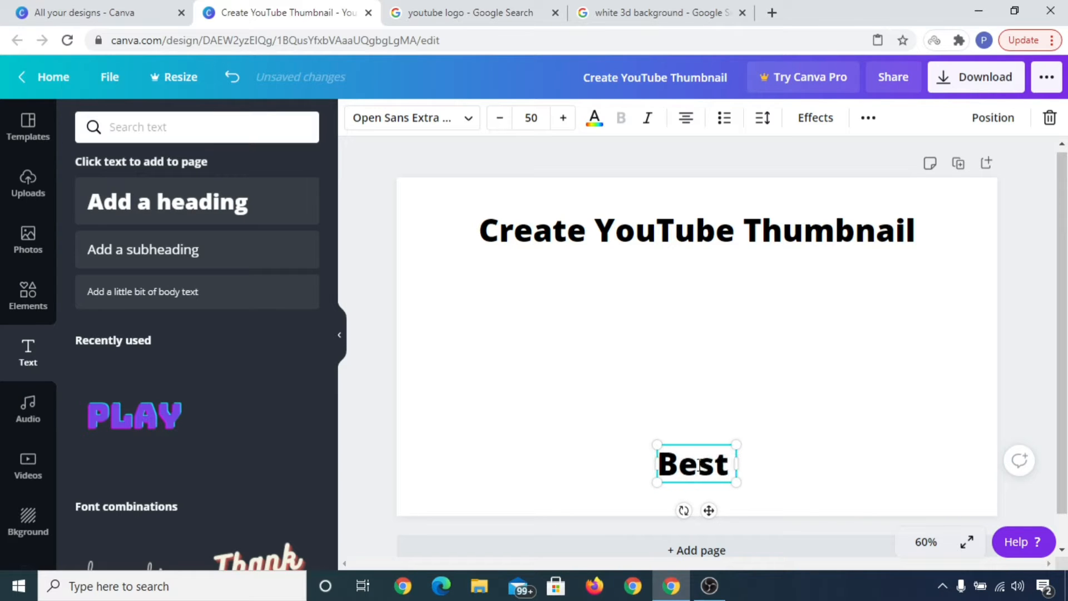
{"action": "type", "text": " & E"}
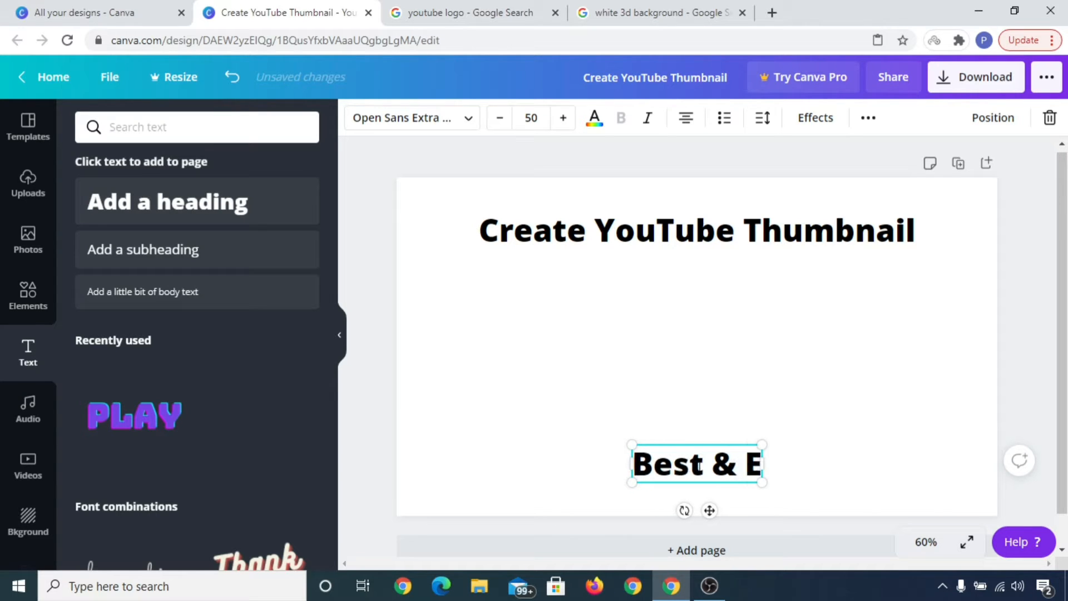
{"action": "type", "text": "asy Way"}
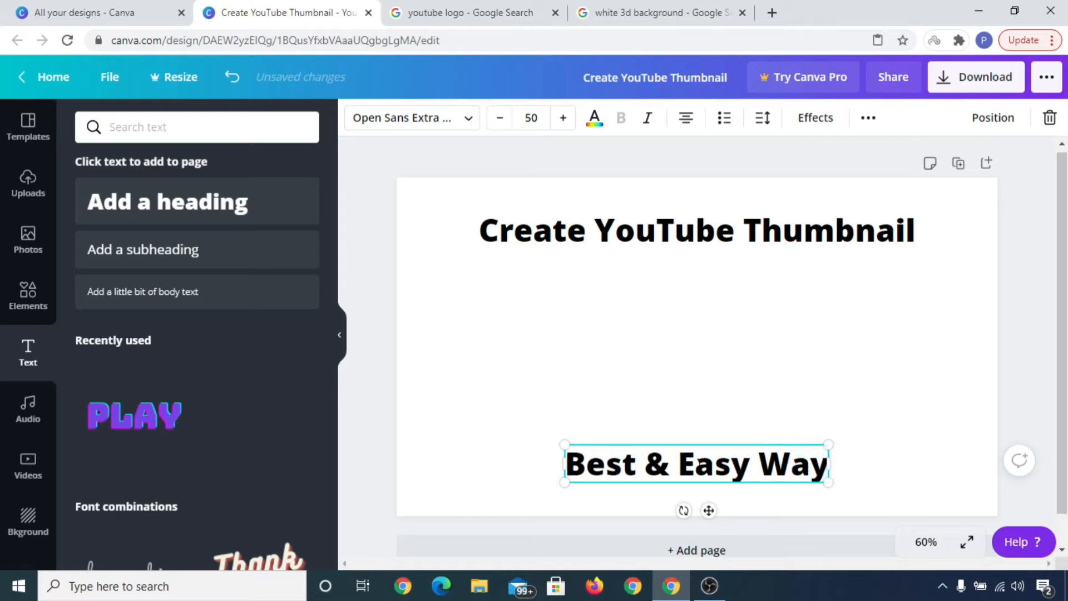
{"action": "left_click", "coordinate": [817, 394]}
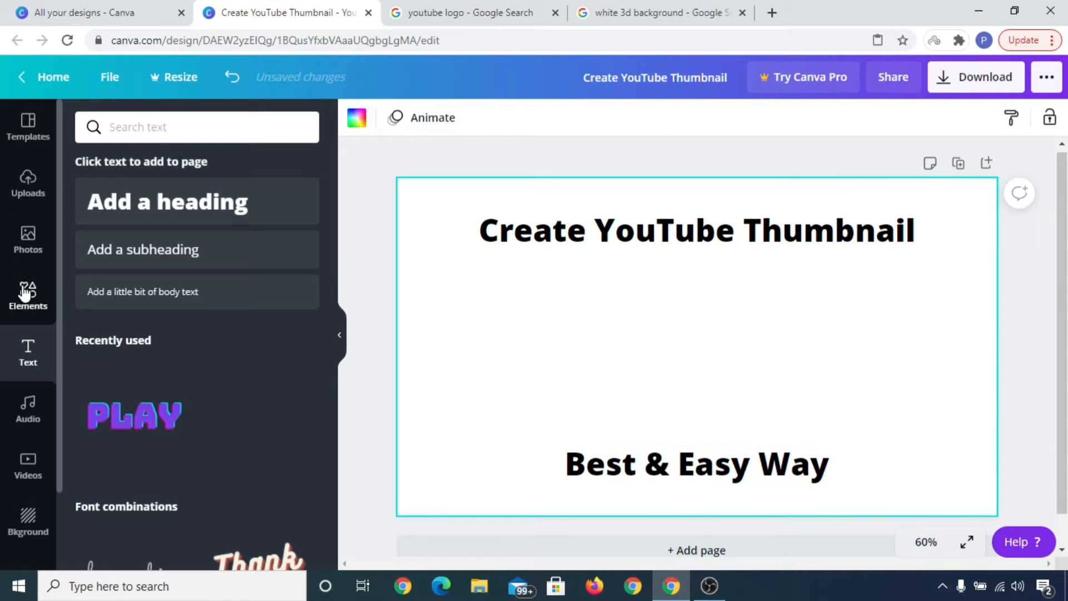
Step: Add a black square element and stretch it into a banner spanning the top heading's width
{"action": "left_click", "coordinate": [20, 309]}
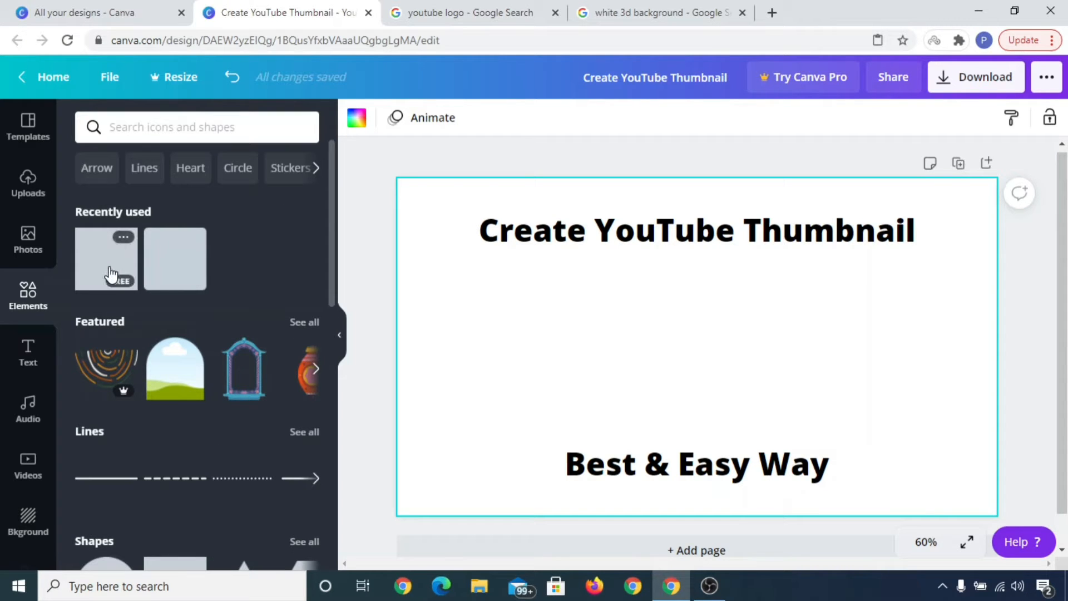
{"action": "left_click", "coordinate": [111, 274]}
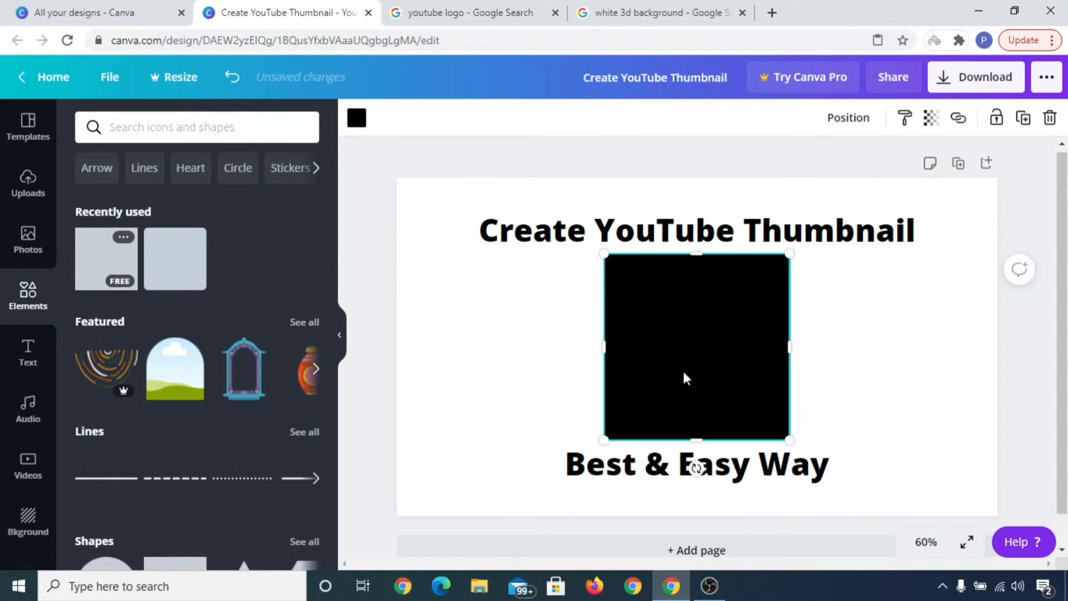
{"action": "left_click_drag", "start_coordinate": [686, 377], "coordinate": [671, 312]}
{"action": "left_click_drag", "start_coordinate": [688, 350], "coordinate": [723, 261]}
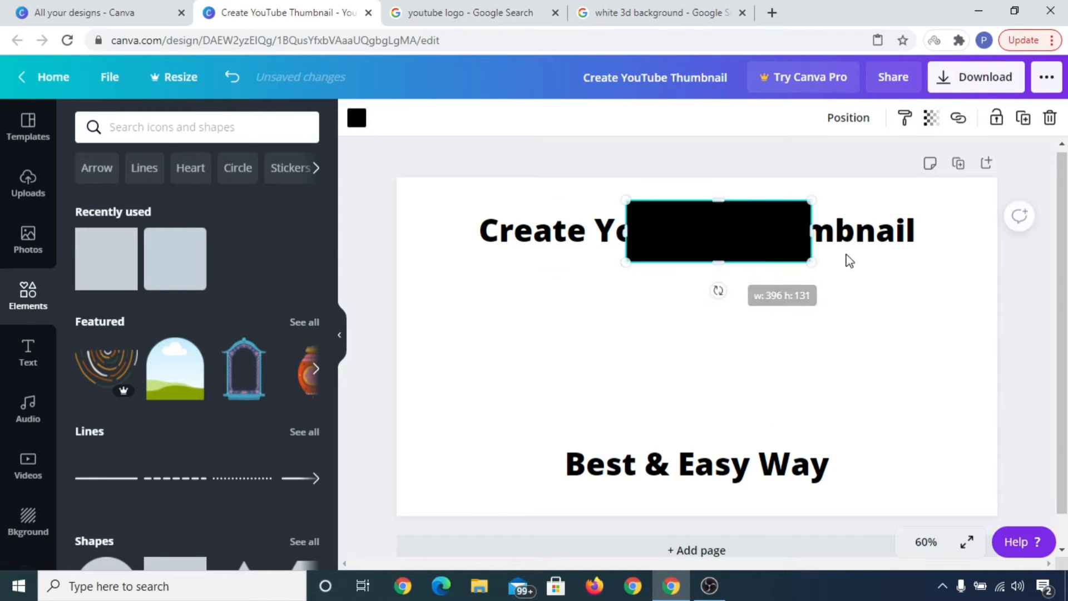
{"action": "left_click_drag", "start_coordinate": [809, 231], "coordinate": [935, 231]}
{"action": "left_click_drag", "start_coordinate": [633, 232], "coordinate": [469, 232]}
Step: Try to bring the black banner forward in the layer order
{"action": "left_click", "coordinate": [842, 119]}
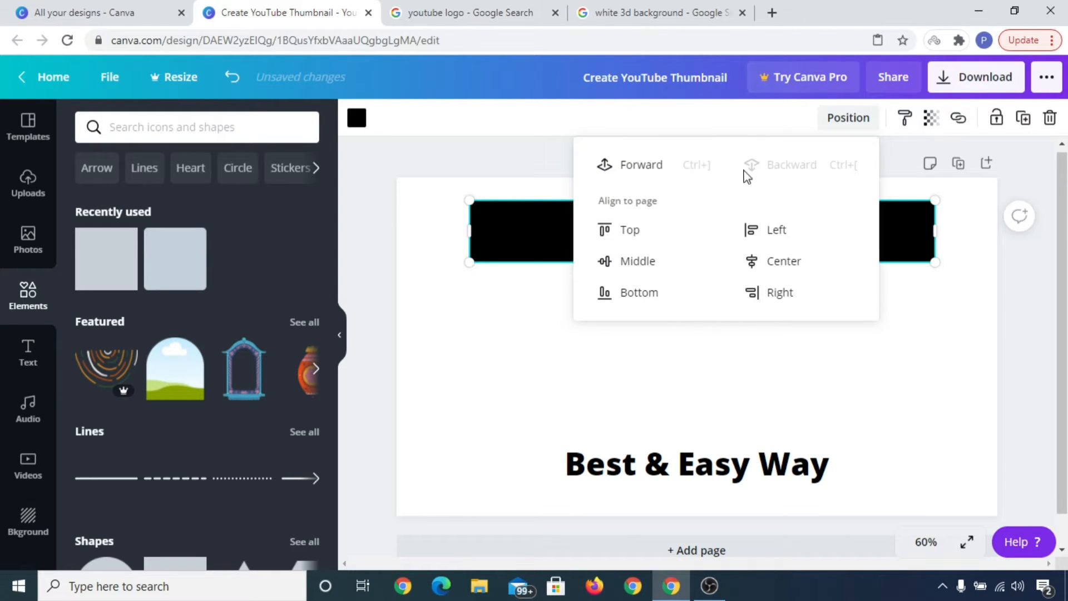
{"action": "left_click", "coordinate": [646, 167]}
{"action": "left_click", "coordinate": [836, 432]}
{"action": "left_click", "coordinate": [676, 234]}
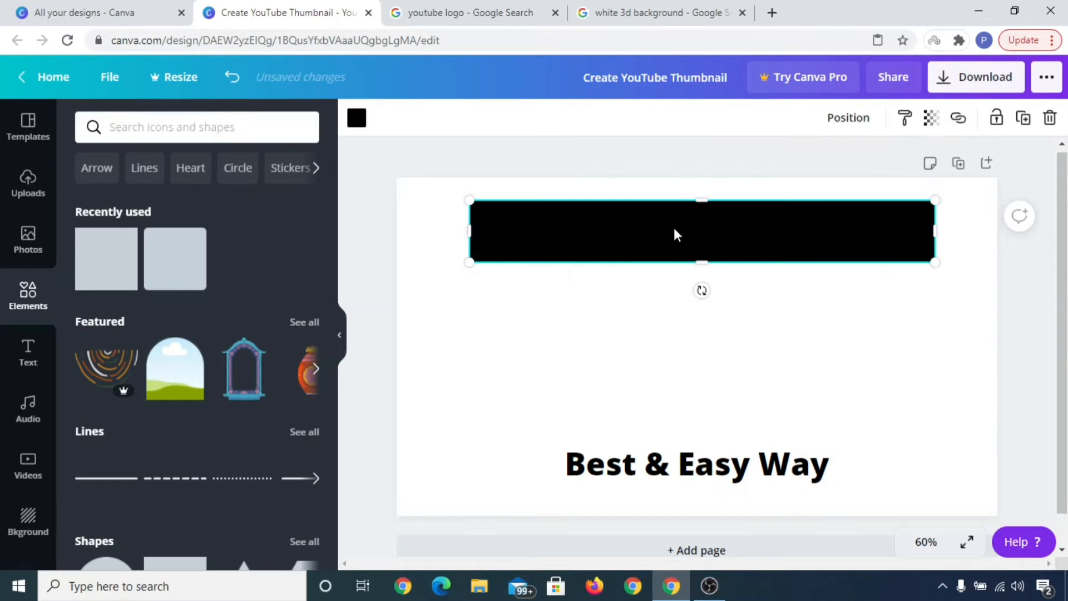
Step: Try a white fill for the banner, then return it to black
{"action": "left_click", "coordinate": [356, 117]}
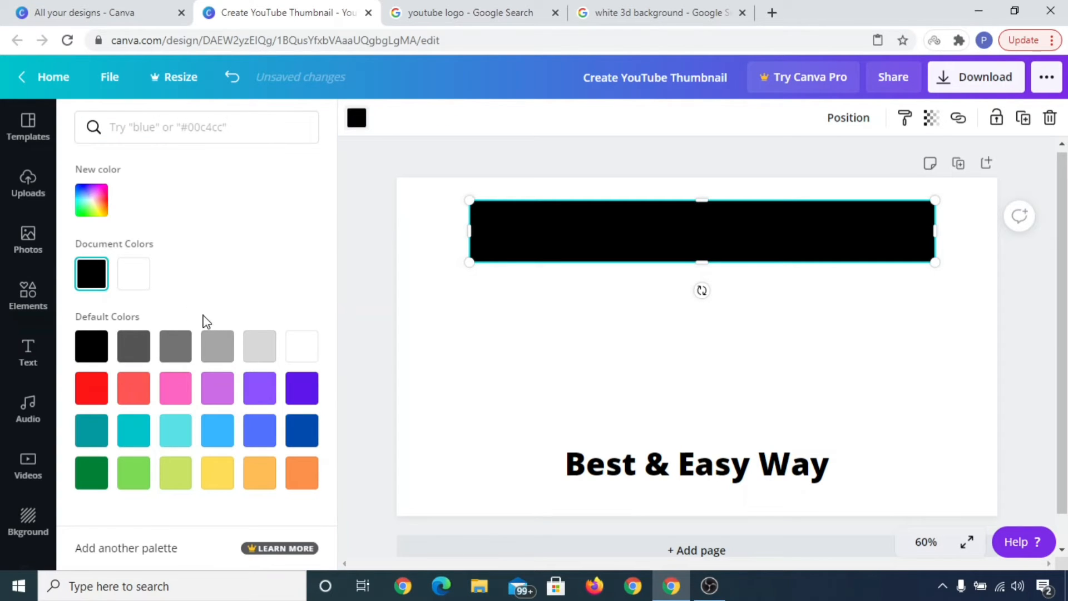
{"action": "left_click", "coordinate": [136, 273]}
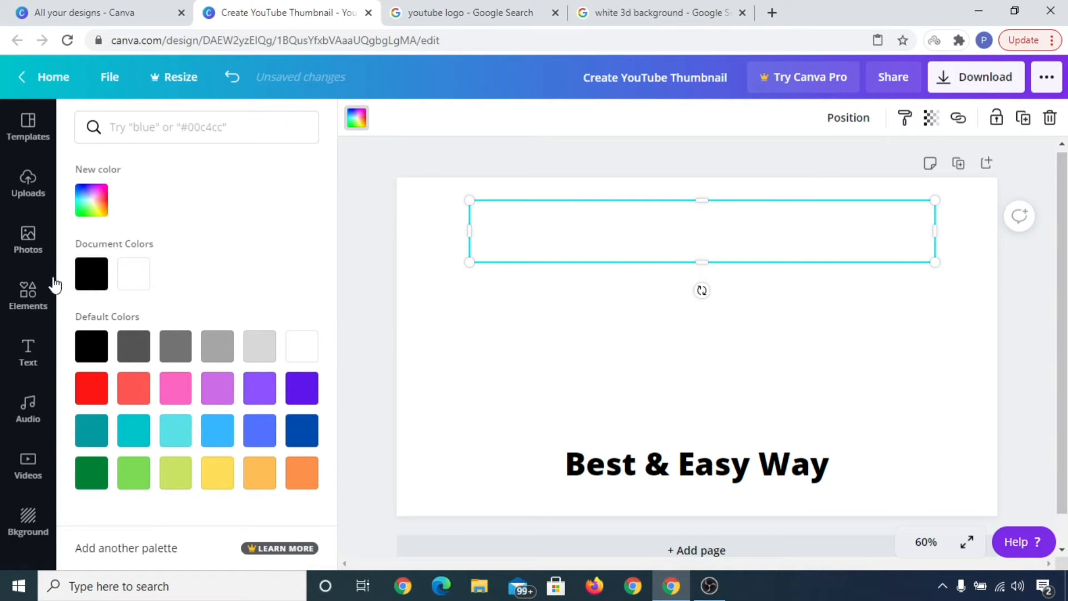
{"action": "left_click", "coordinate": [91, 274]}
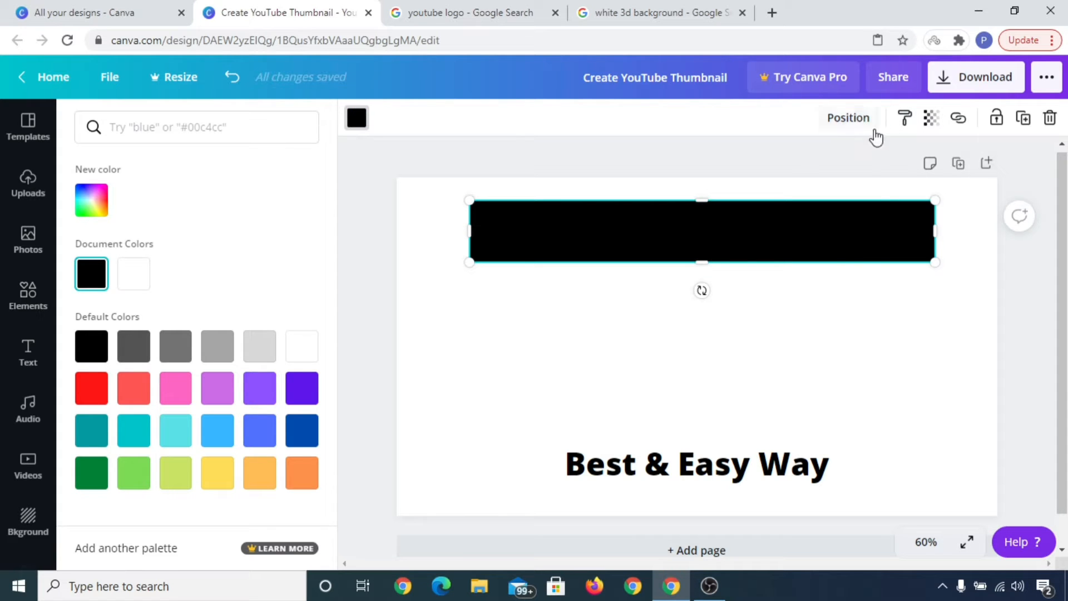
Step: Send the black banner backward behind the heading
{"action": "left_click", "coordinate": [859, 124]}
{"action": "left_click", "coordinate": [784, 170]}
{"action": "left_click", "coordinate": [764, 342]}
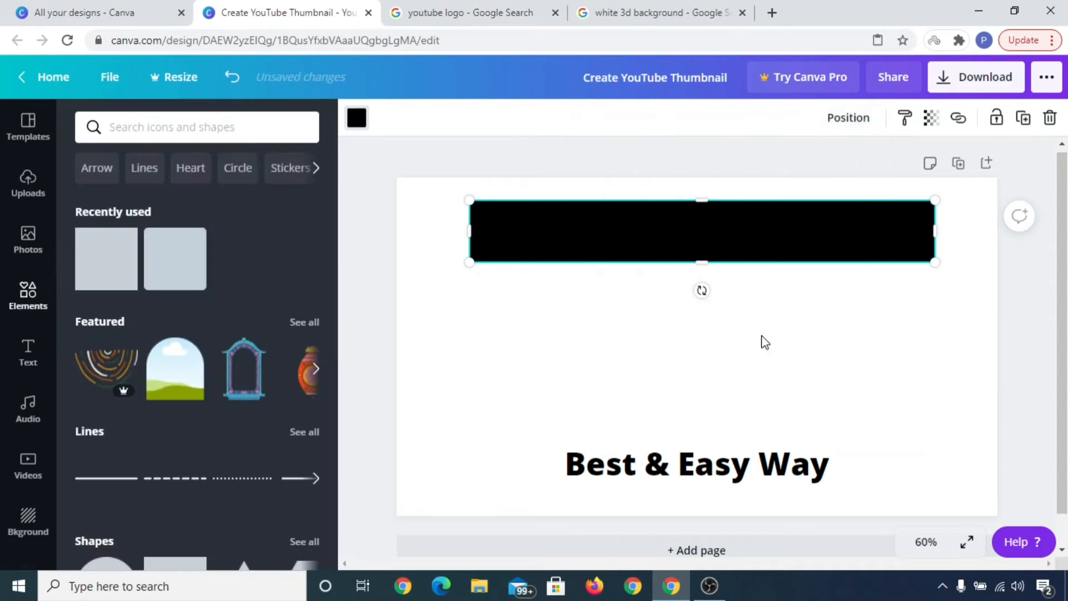
Step: Change the top heading's text color to white
{"action": "left_click", "coordinate": [759, 238]}
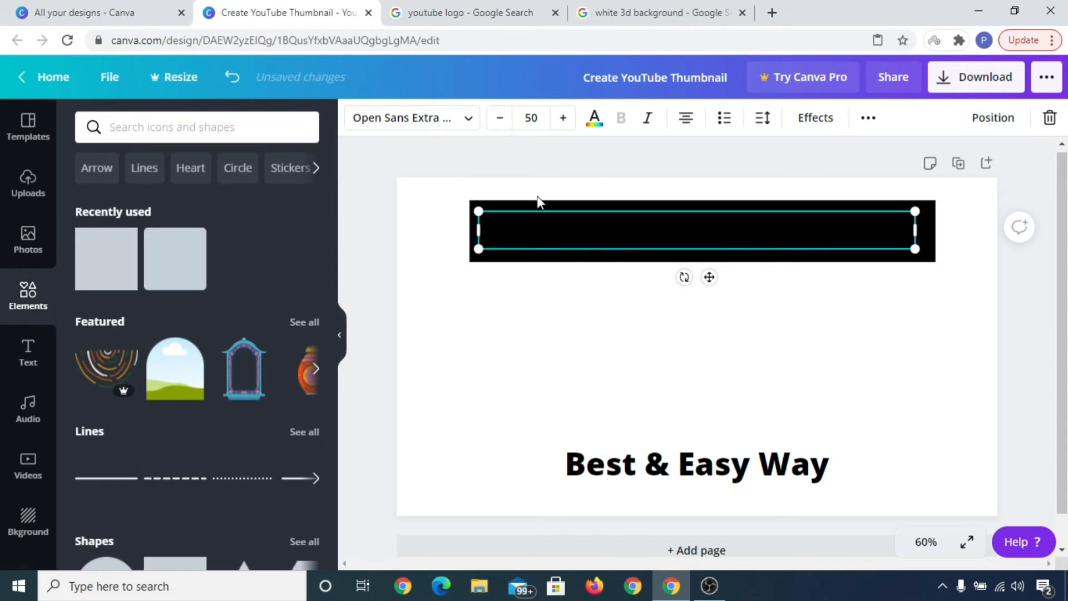
{"action": "left_click", "coordinate": [593, 120]}
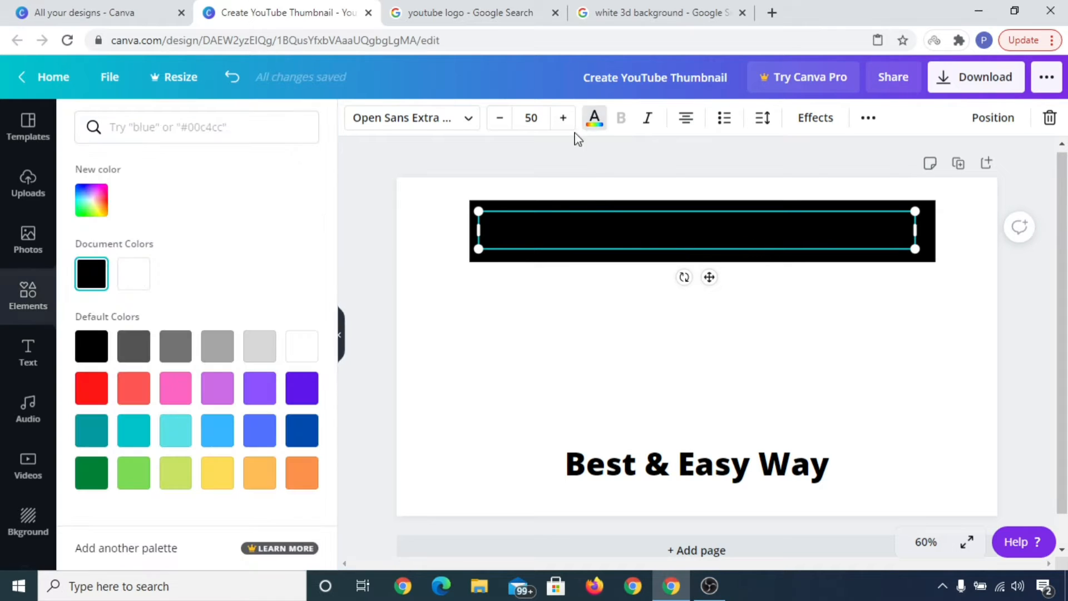
{"action": "left_click", "coordinate": [146, 278]}
{"action": "left_click", "coordinate": [893, 336]}
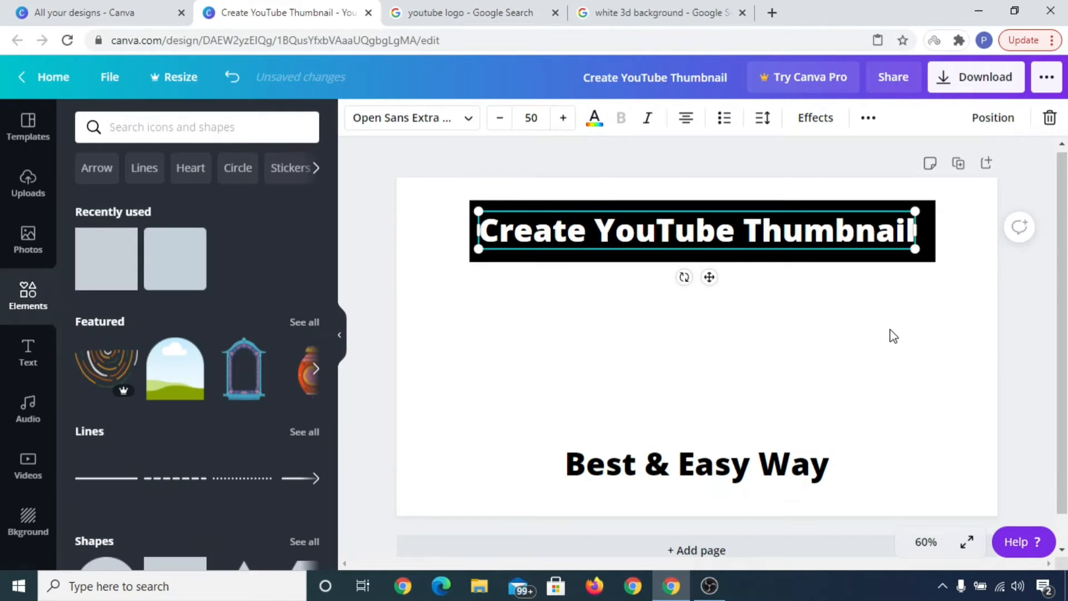
Step: Duplicate the black banner by copying and pasting it
{"action": "left_click", "coordinate": [923, 258]}
{"action": "right_click", "coordinate": [923, 255]}
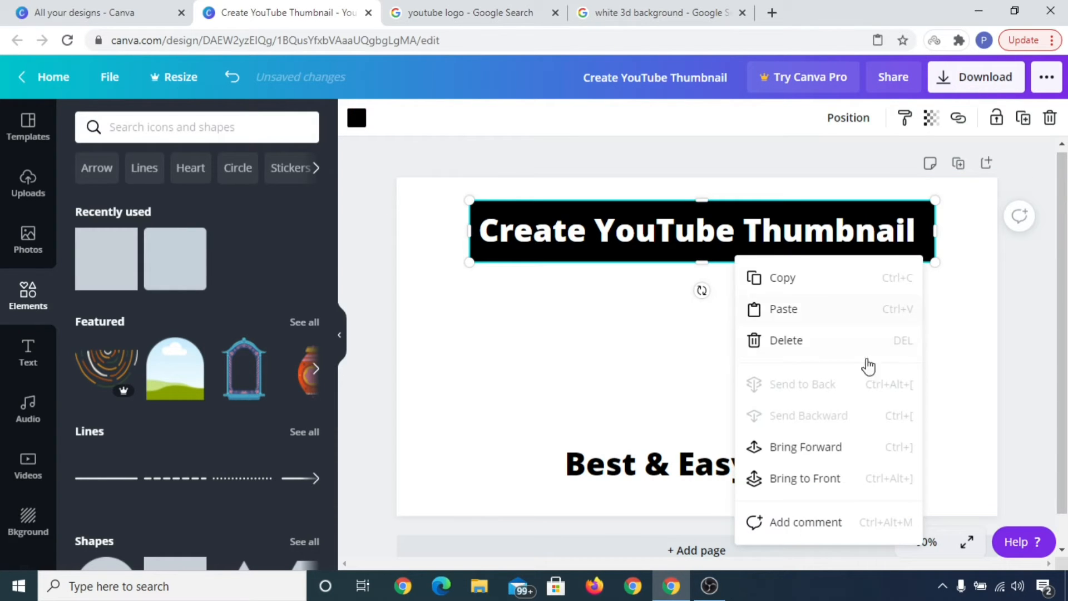
{"action": "left_click", "coordinate": [804, 286]}
{"action": "right_click", "coordinate": [792, 388]}
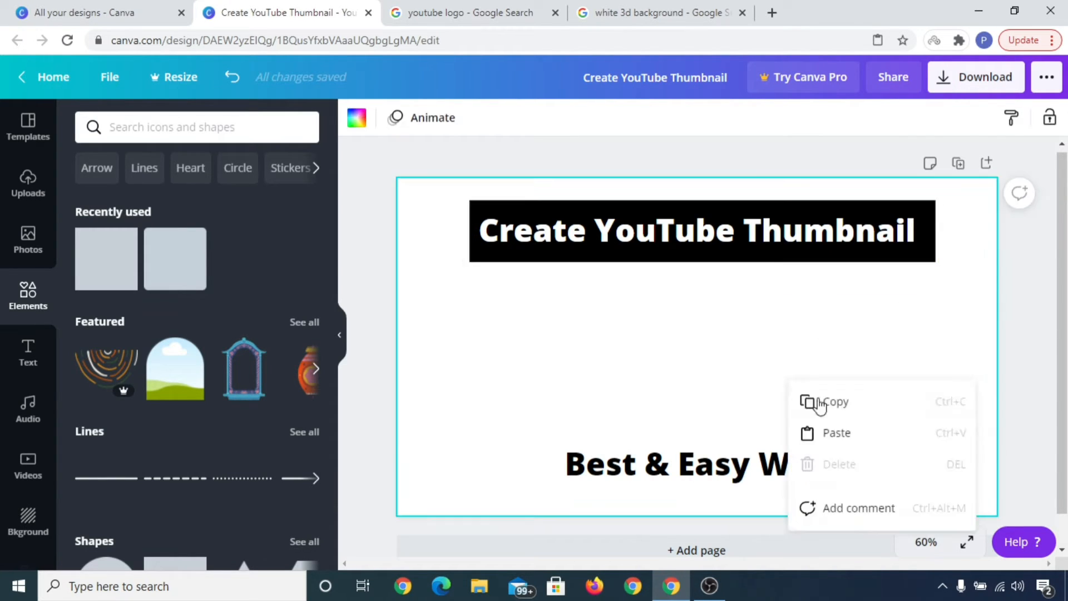
{"action": "left_click", "coordinate": [823, 433]}
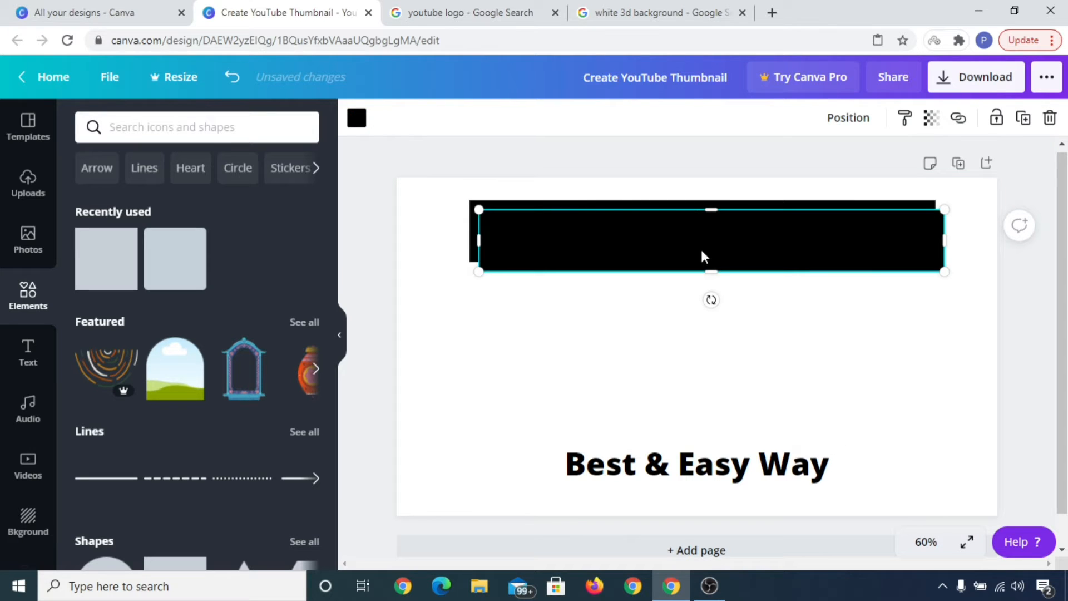
Step: Move the duplicated black banner onto the "Best & Easy Way" subtitle and narrow it to fit the text
{"action": "left_click_drag", "start_coordinate": [702, 256], "coordinate": [692, 451]}
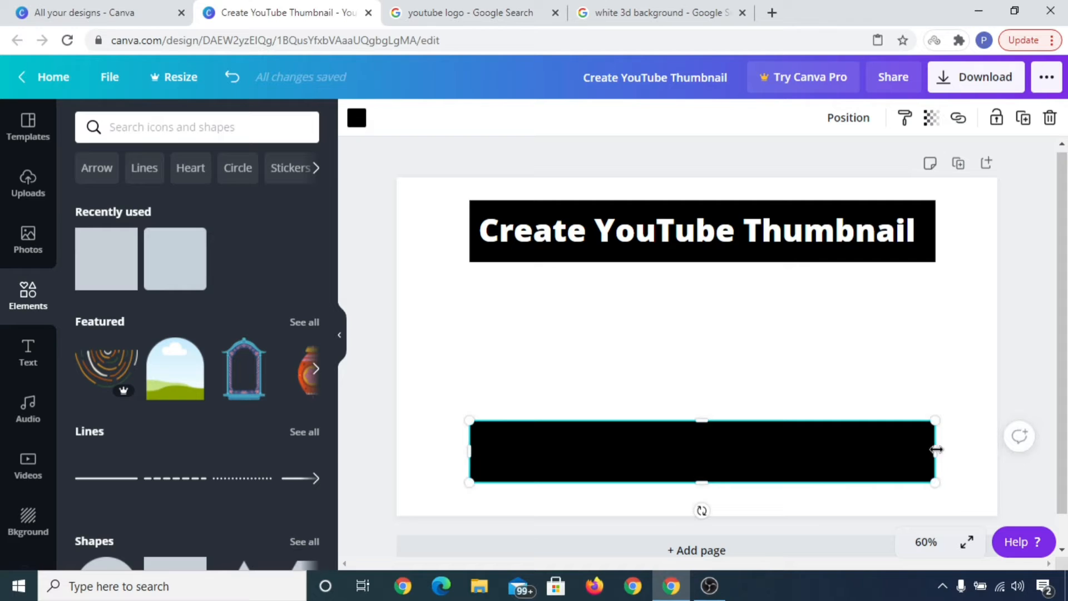
{"action": "left_click_drag", "start_coordinate": [936, 449], "coordinate": [894, 450]}
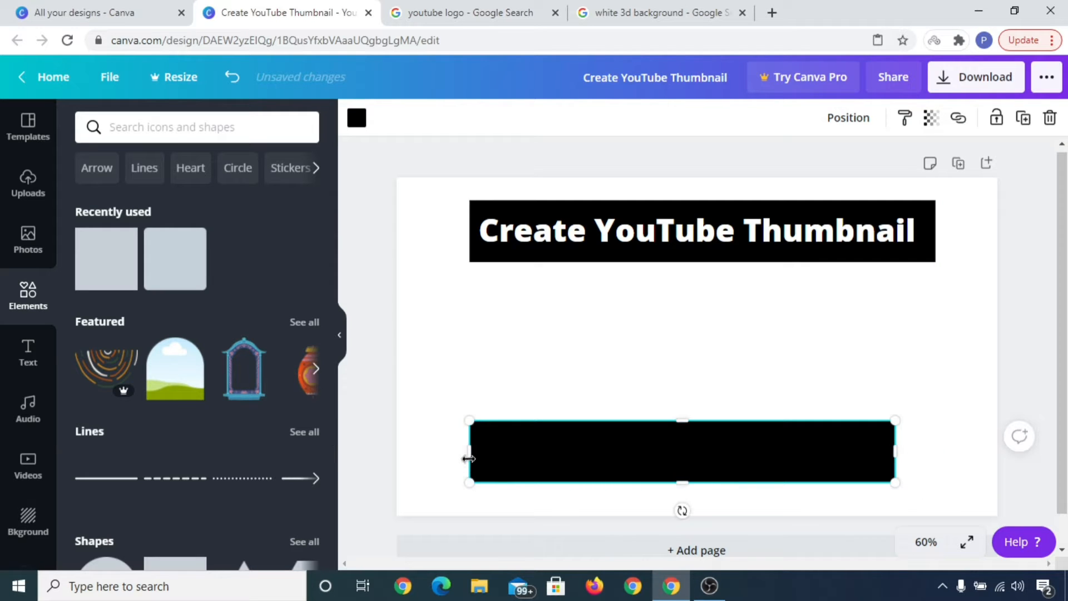
{"action": "left_click_drag", "start_coordinate": [484, 456], "coordinate": [522, 455]}
{"action": "left_click", "coordinate": [780, 398]}
{"action": "left_click", "coordinate": [748, 441]}
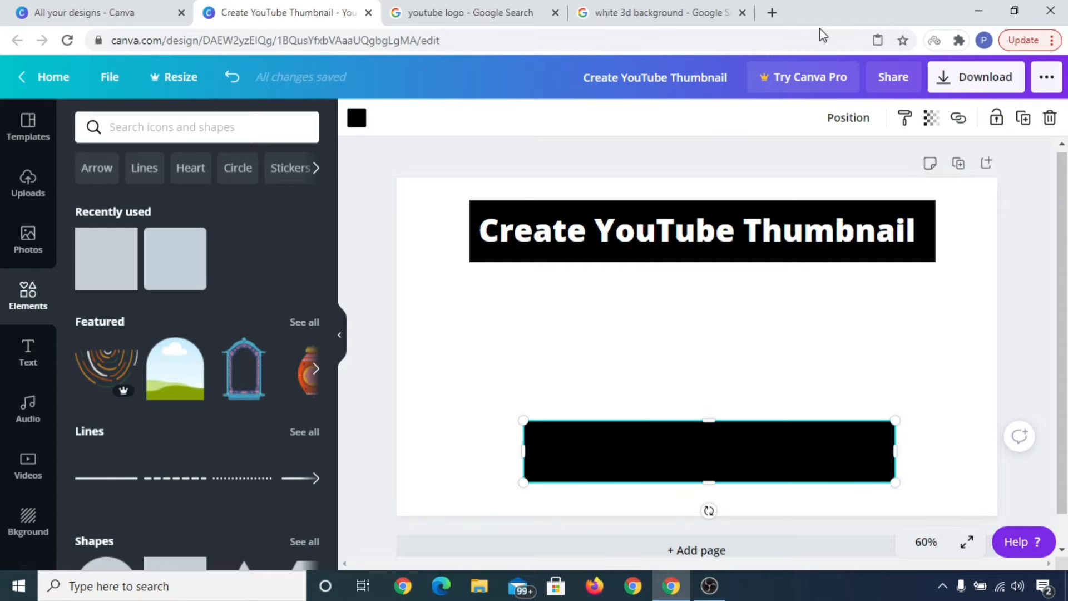
{"action": "left_click", "coordinate": [849, 118]}
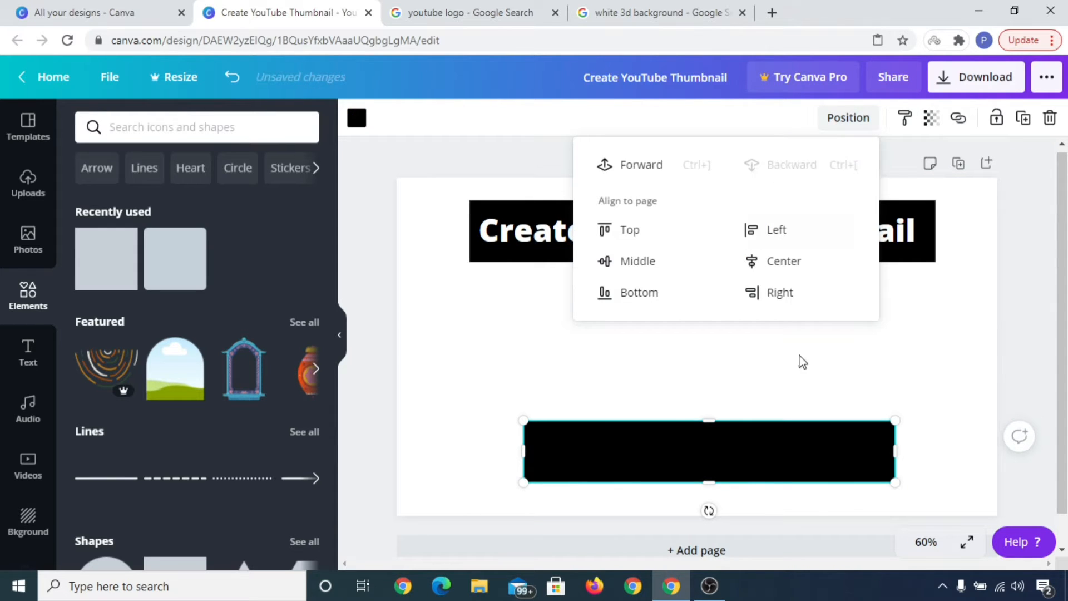
Step: Change the "Best & Easy Way" subtitle's text color to white
{"action": "left_click", "coordinate": [720, 459]}
{"action": "left_click_drag", "start_coordinate": [720, 459], "coordinate": [722, 451]}
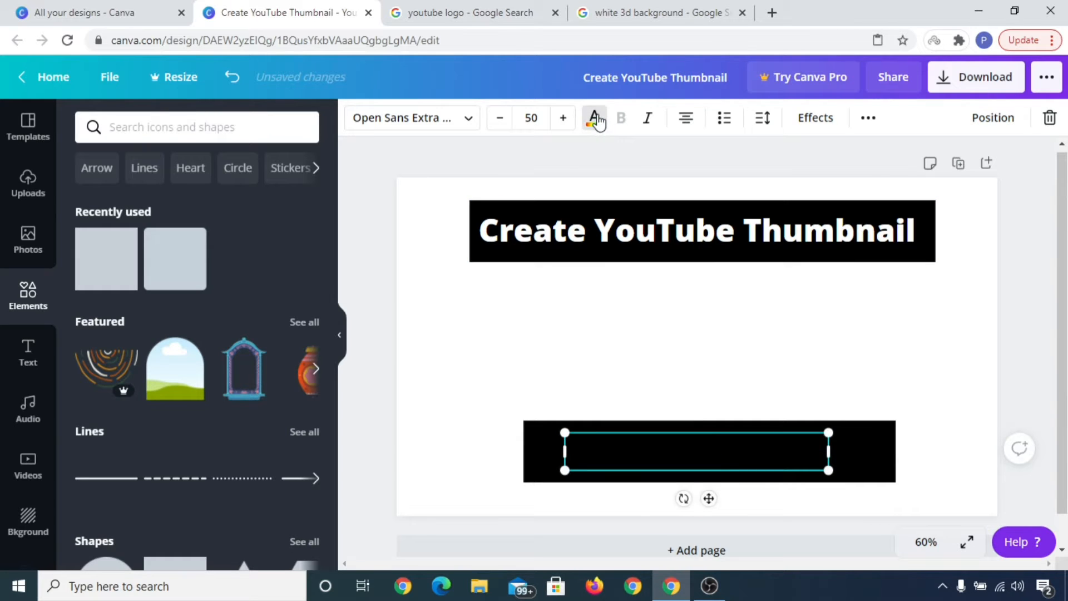
{"action": "left_click", "coordinate": [594, 118]}
{"action": "left_click", "coordinate": [141, 284]}
{"action": "key", "text": "Escape"}
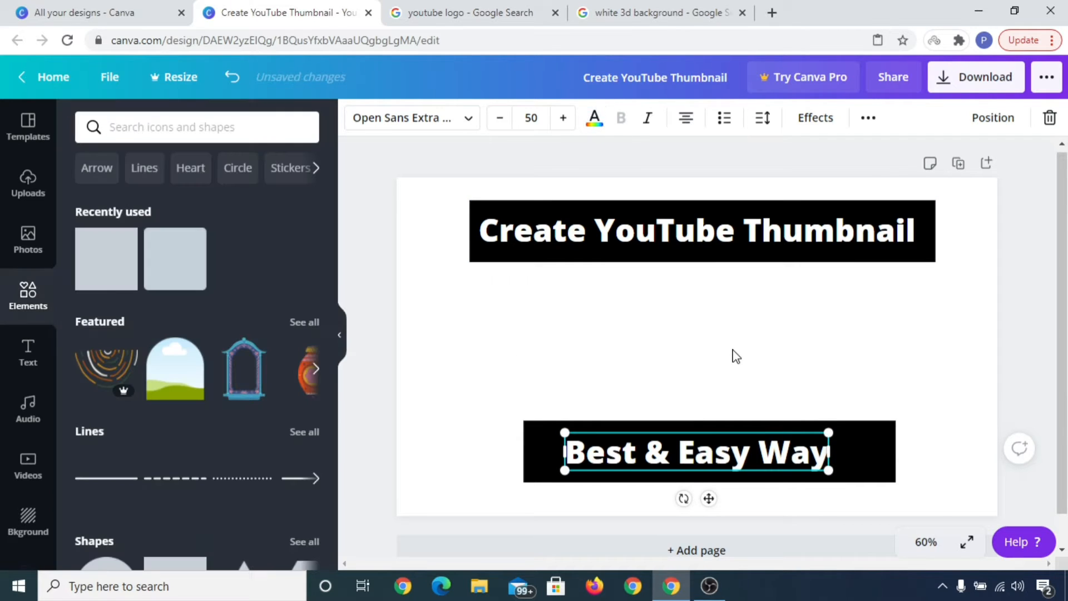
{"action": "left_click", "coordinate": [956, 407]}
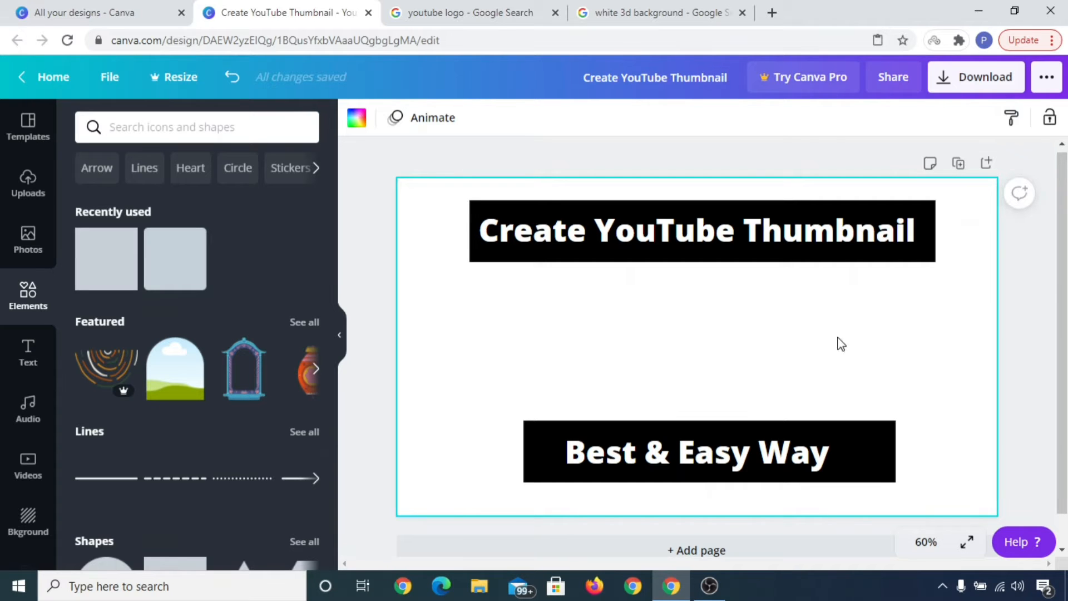
{"action": "left_click", "coordinate": [441, 10]}
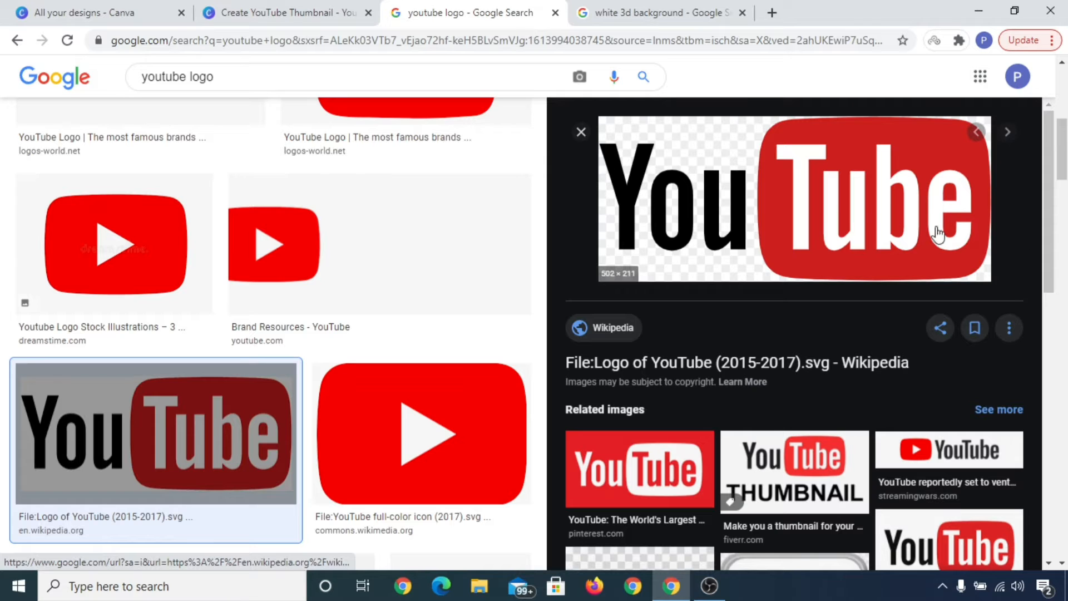
{"action": "left_click", "coordinate": [92, 9]}
{"action": "left_click", "coordinate": [287, 10]}
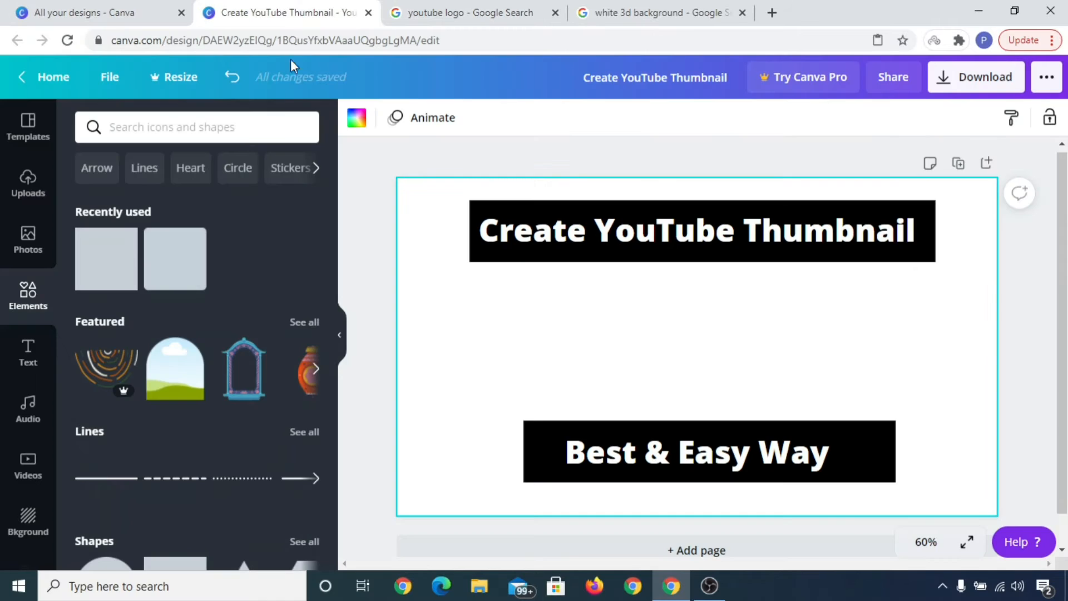
Step: Upload the 1280px-YouTube_full-color_icon_(2017).svg image from the Desktop folder
{"action": "left_click", "coordinate": [17, 189]}
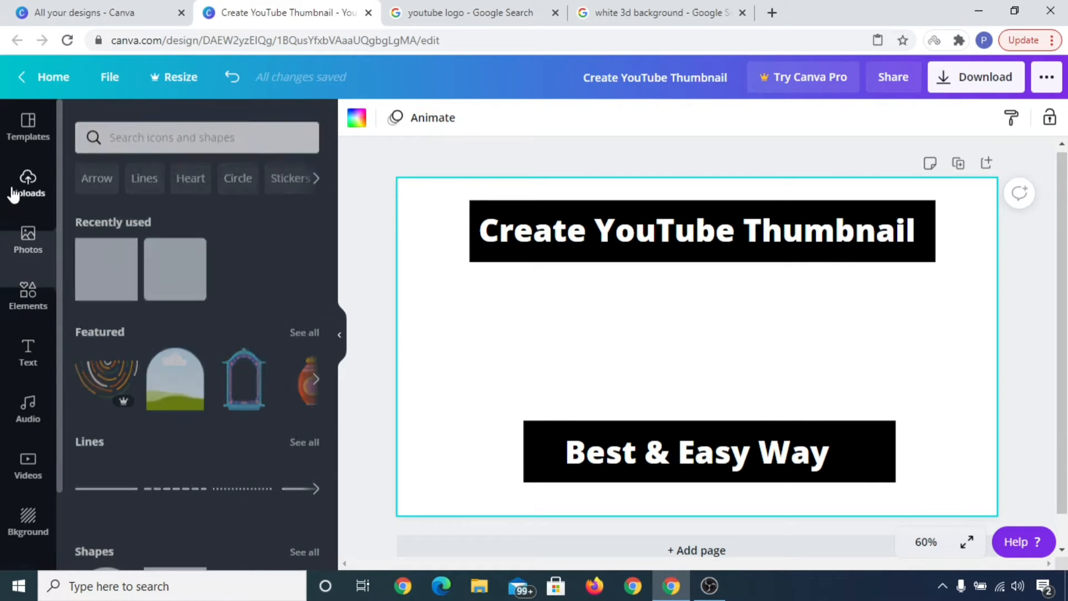
{"action": "left_click", "coordinate": [212, 134]}
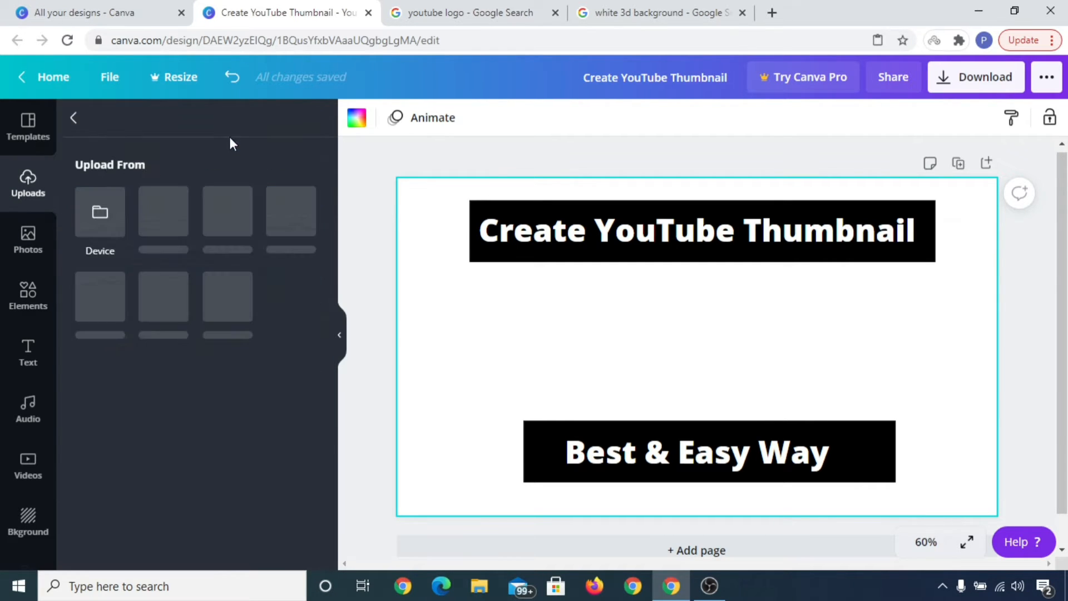
{"action": "left_click", "coordinate": [99, 222]}
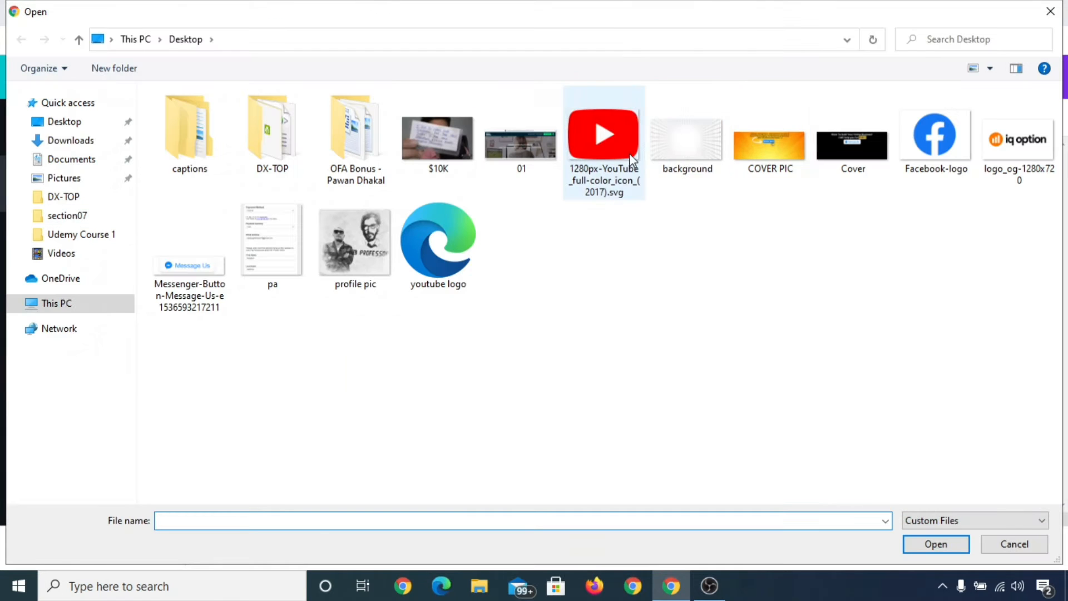
{"action": "double_click", "coordinate": [603, 141]}
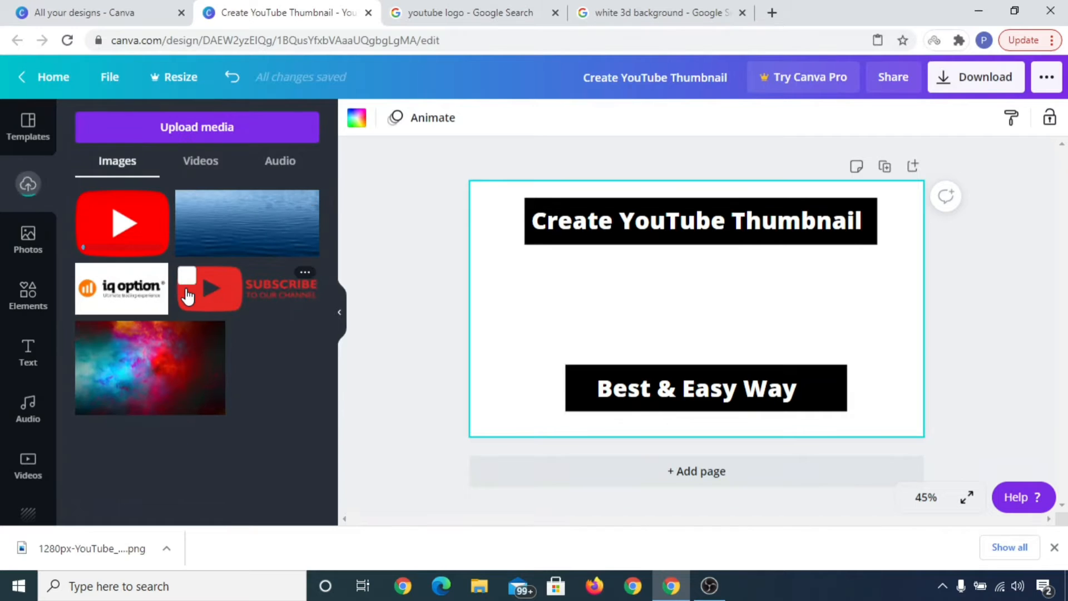
Step: Add the uploaded YouTube logo to the design, shrink it and center it between the two banners
{"action": "left_click", "coordinate": [127, 222]}
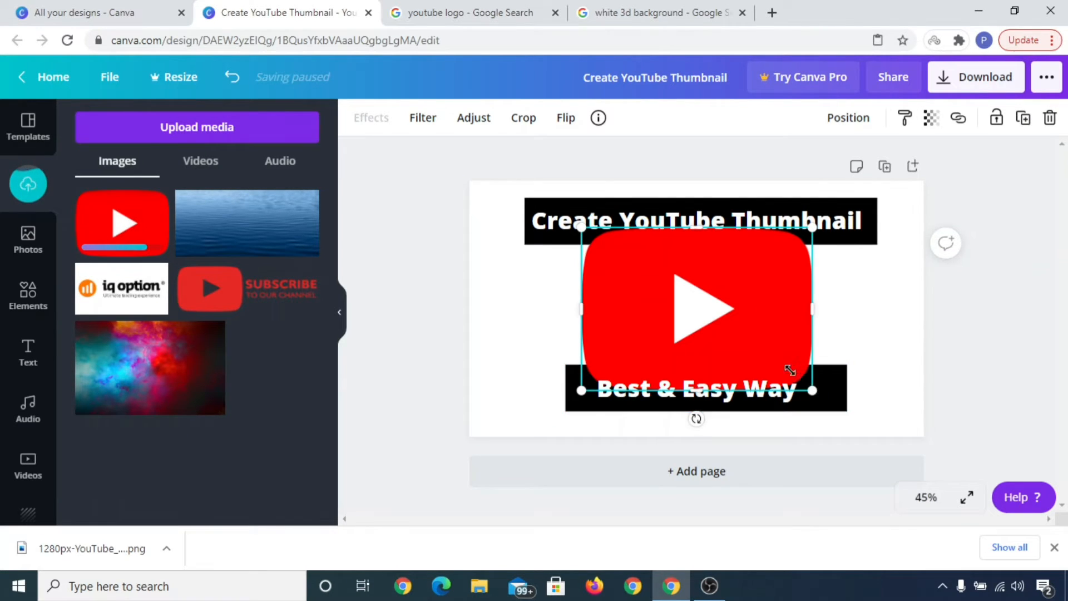
{"action": "left_click_drag", "start_coordinate": [789, 369], "coordinate": [769, 360]}
{"action": "left_click_drag", "start_coordinate": [582, 227], "coordinate": [620, 282]}
{"action": "left_click_drag", "start_coordinate": [700, 313], "coordinate": [697, 304]}
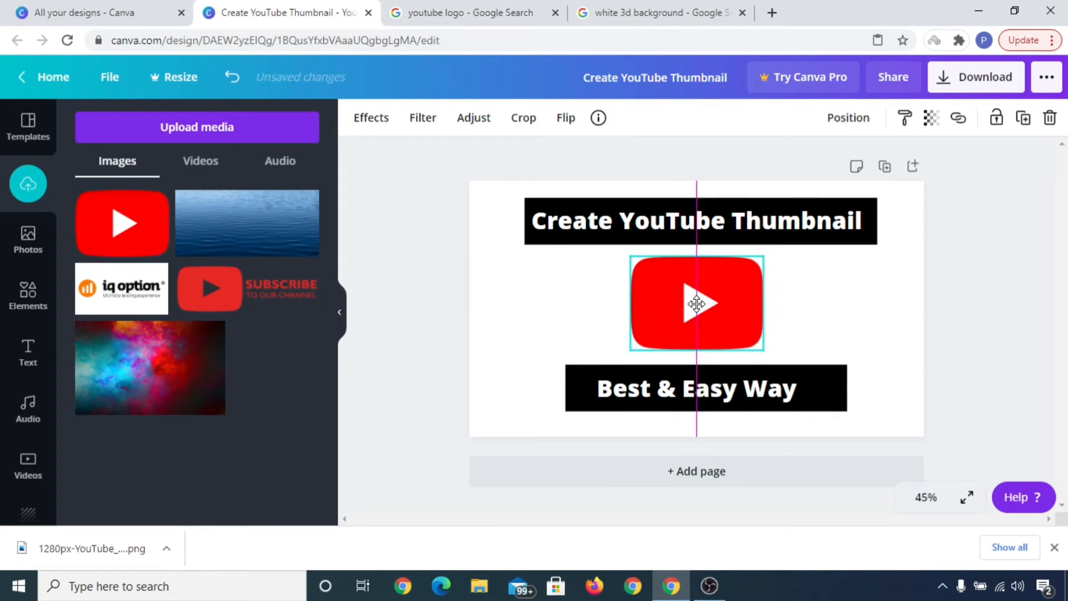
{"action": "left_click", "coordinate": [875, 339]}
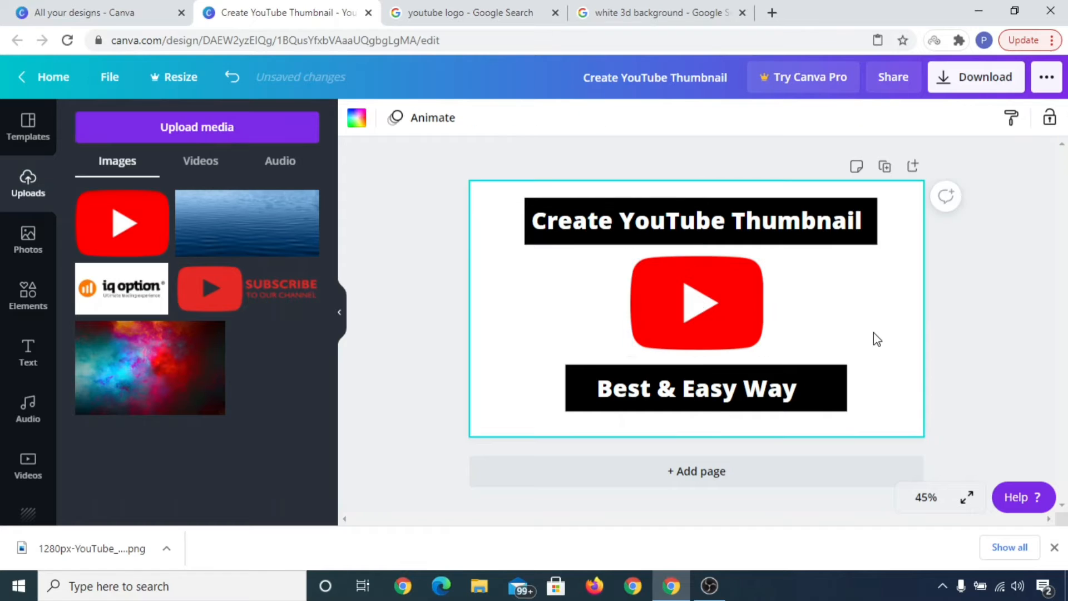
Step: Nudge the YouTube logo slightly lower between the heading and subtitle banners
{"action": "left_click", "coordinate": [703, 304]}
{"action": "left_click_drag", "start_coordinate": [703, 305], "coordinate": [701, 307]}
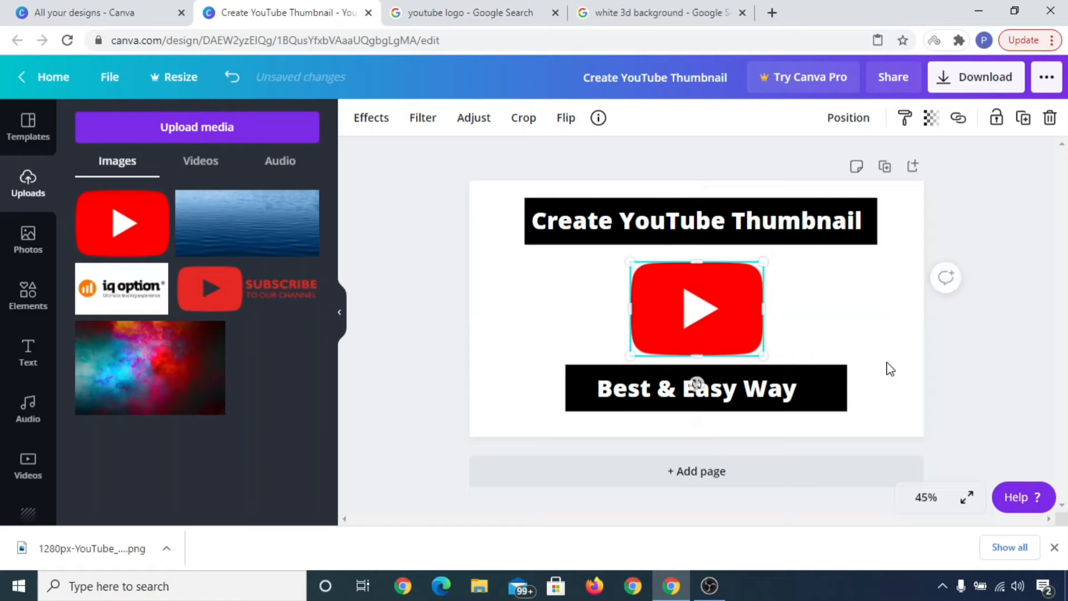
{"action": "left_click", "coordinate": [888, 365]}
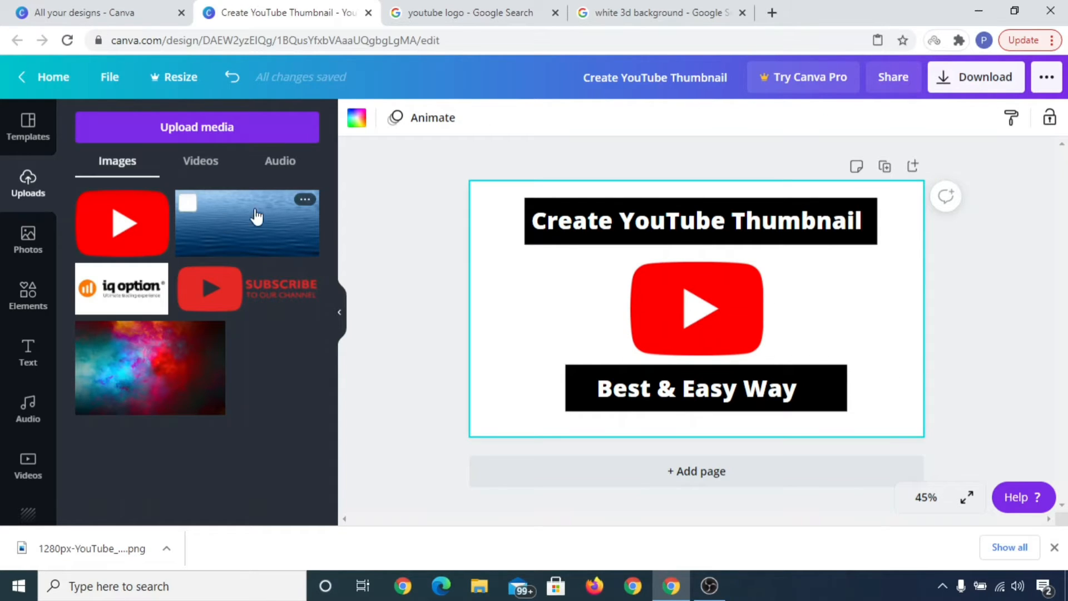
Step: Upload the white 3D grid background image from the Desktop folder
{"action": "left_click", "coordinate": [670, 10]}
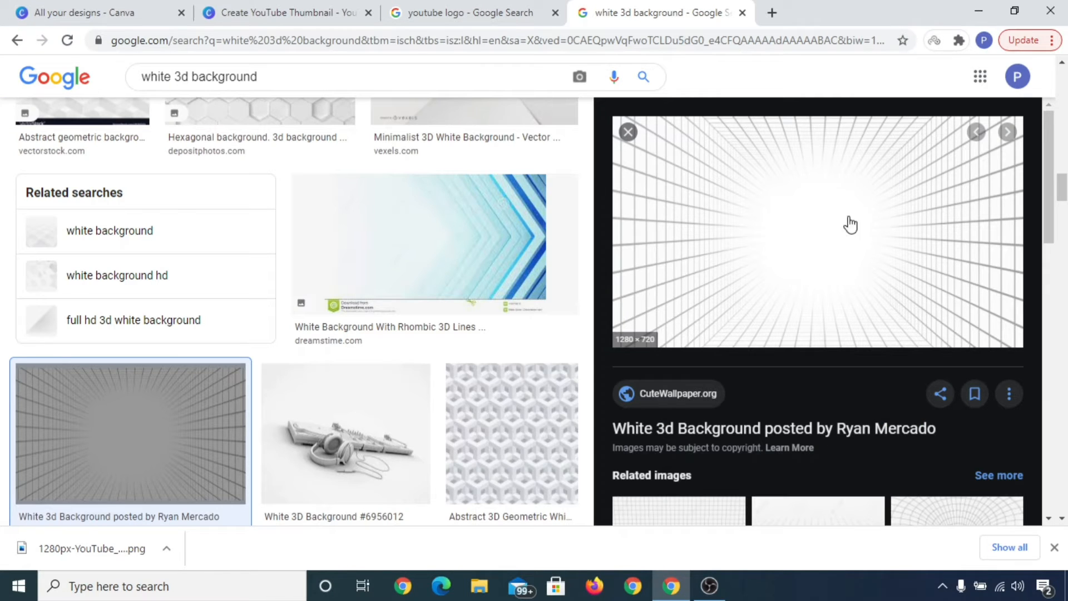
{"action": "left_click", "coordinate": [281, 11]}
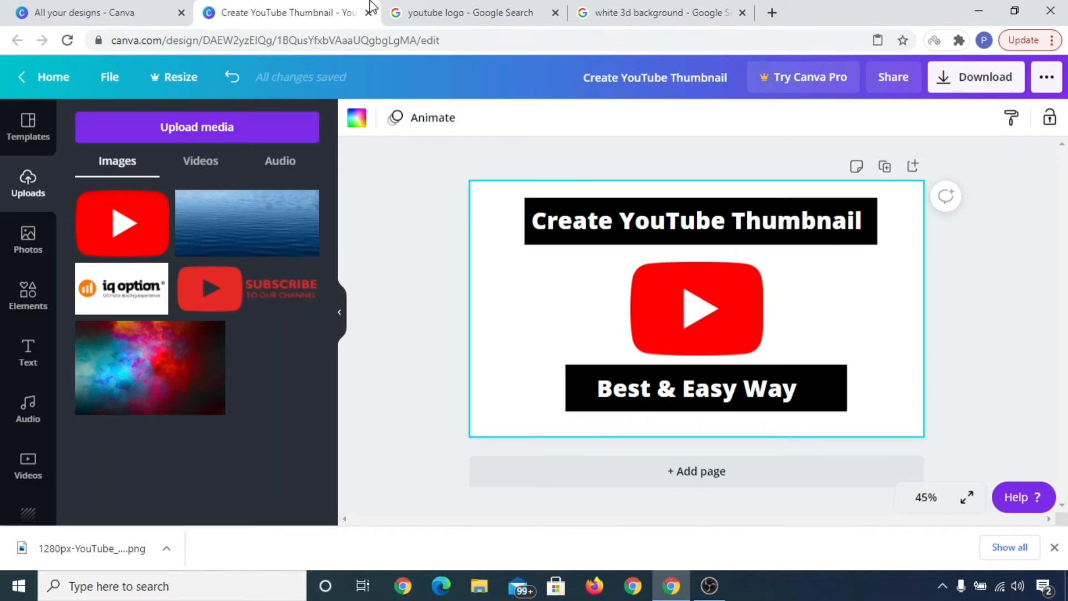
{"action": "left_click", "coordinate": [197, 135]}
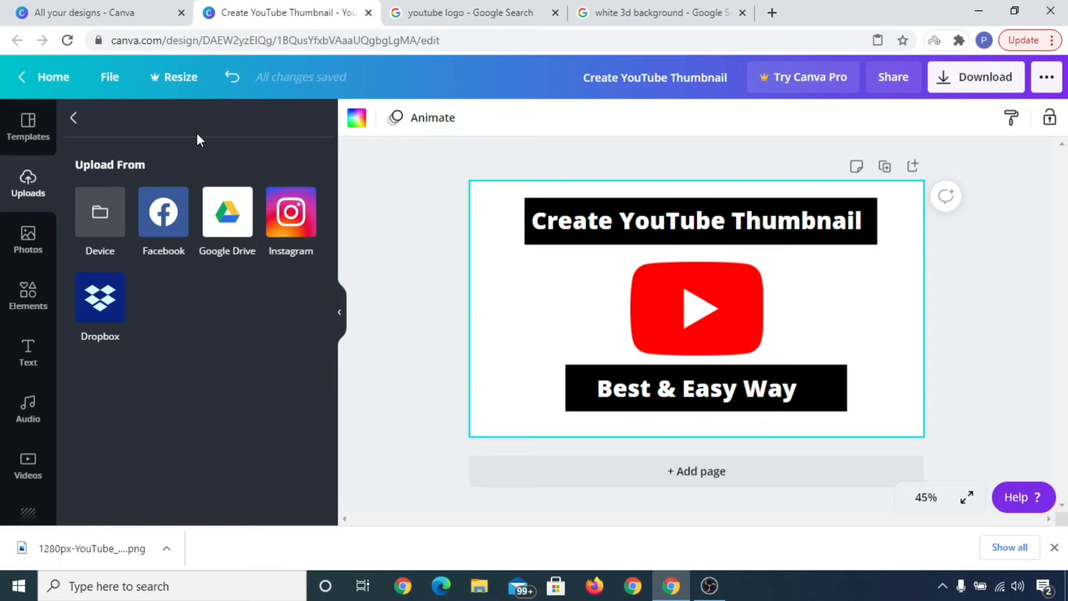
{"action": "left_click", "coordinate": [112, 209]}
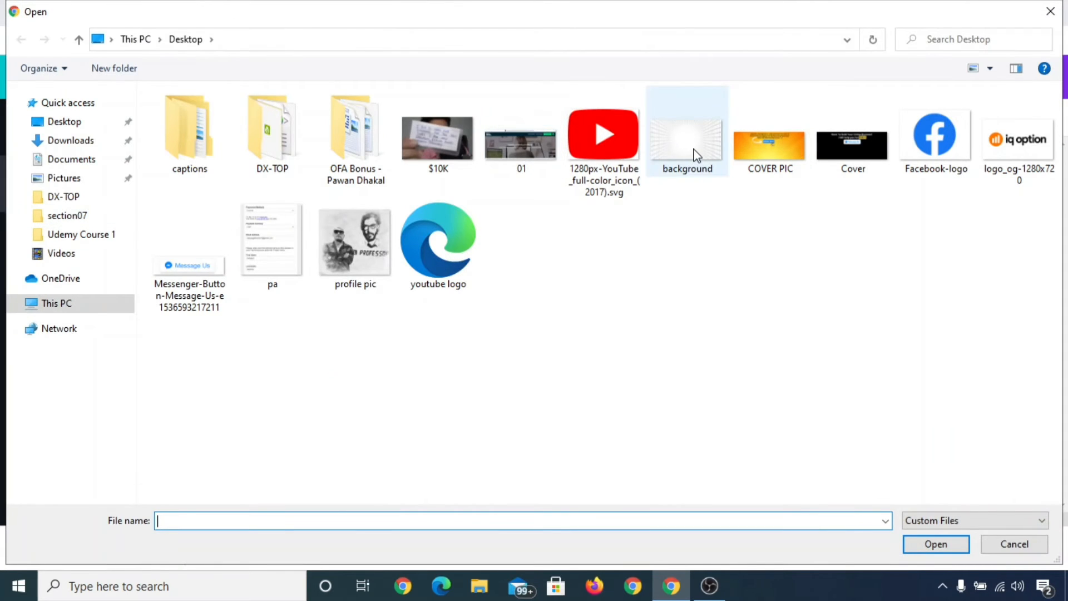
{"action": "double_click", "coordinate": [694, 155]}
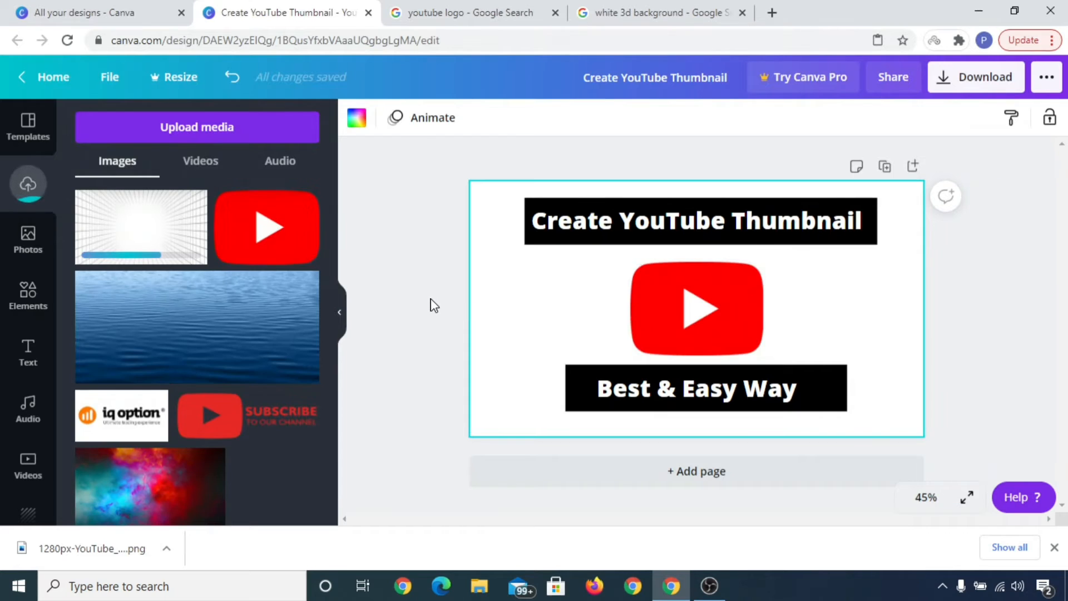
Step: Add the uploaded 3D grid image and set it as the page background
{"action": "left_click", "coordinate": [166, 240]}
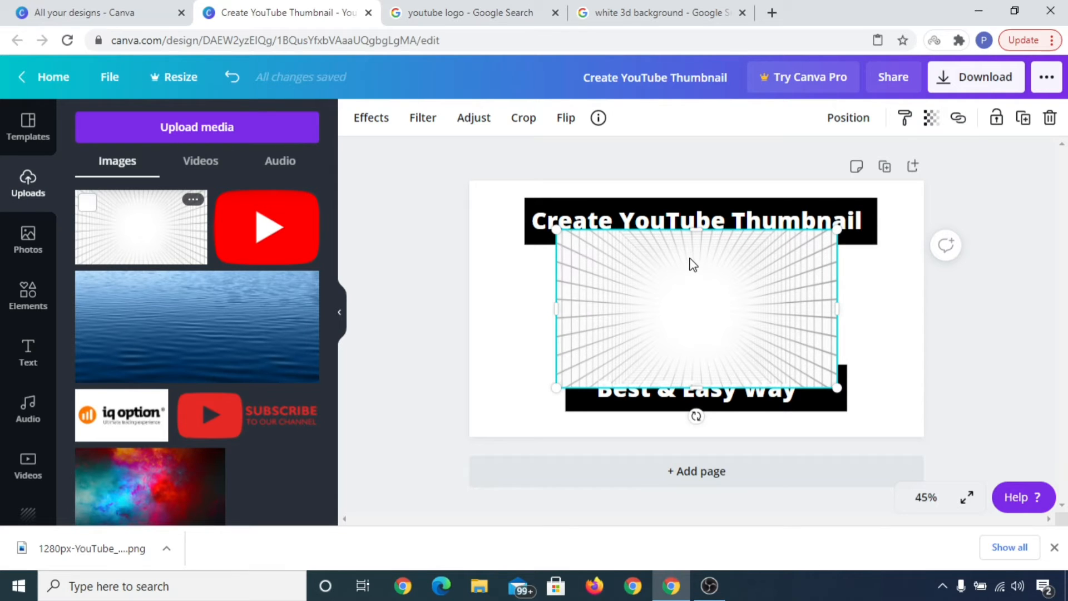
{"action": "right_click", "coordinate": [691, 282]}
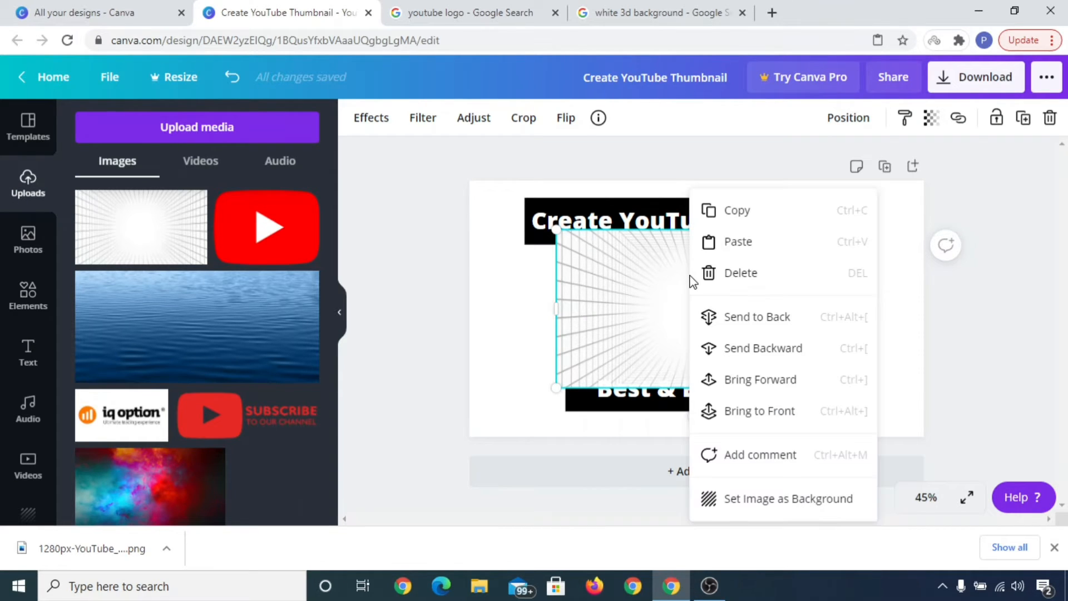
{"action": "left_click", "coordinate": [766, 501]}
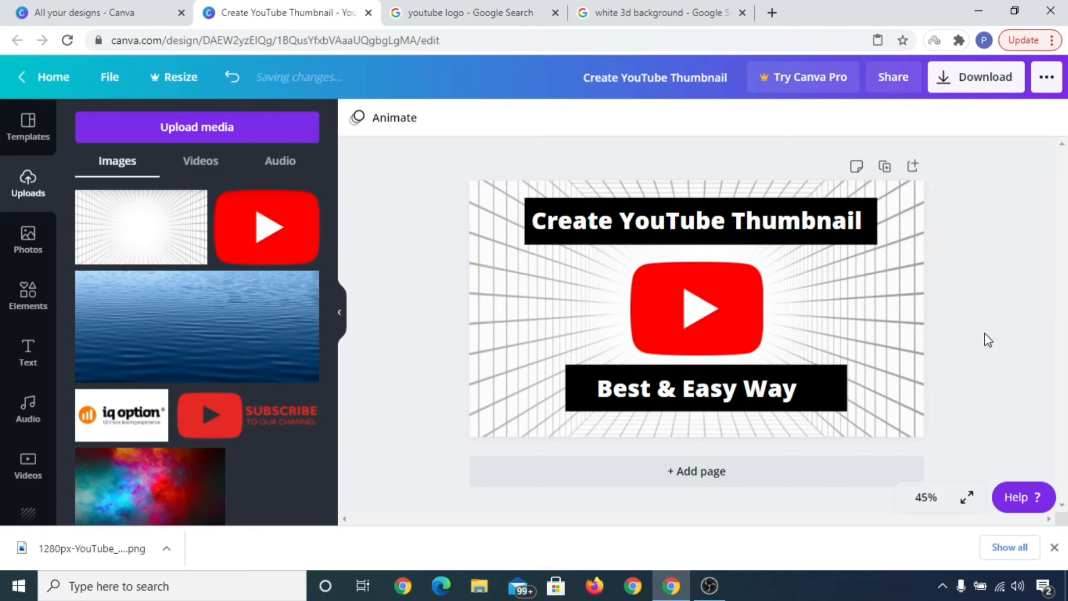
Step: Browse the Shapes elements and add a rounded square shape to the design
{"action": "left_click", "coordinate": [869, 214]}
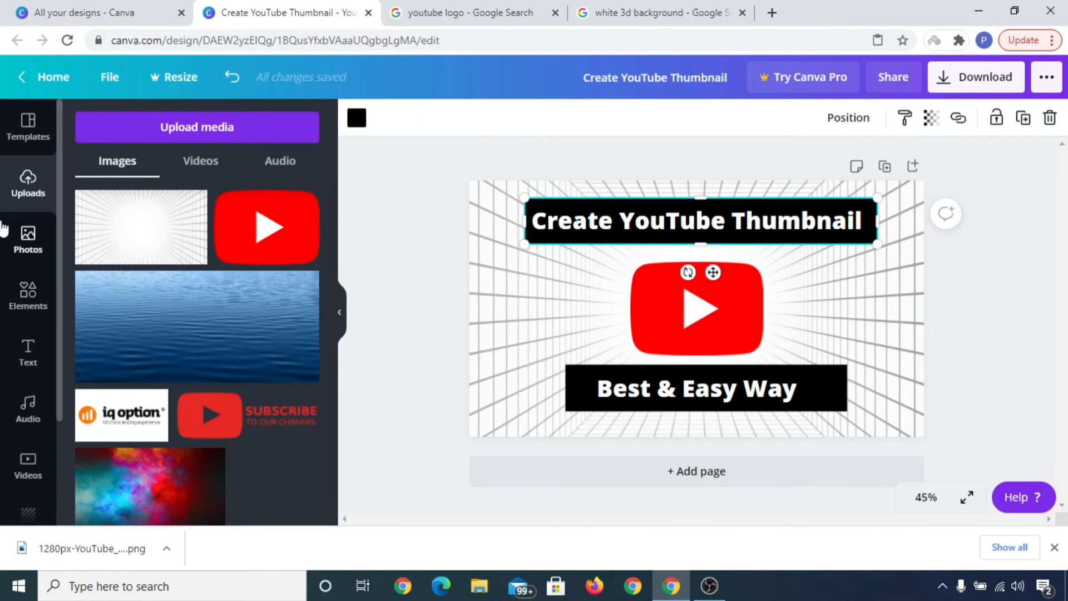
{"action": "left_click", "coordinate": [28, 303]}
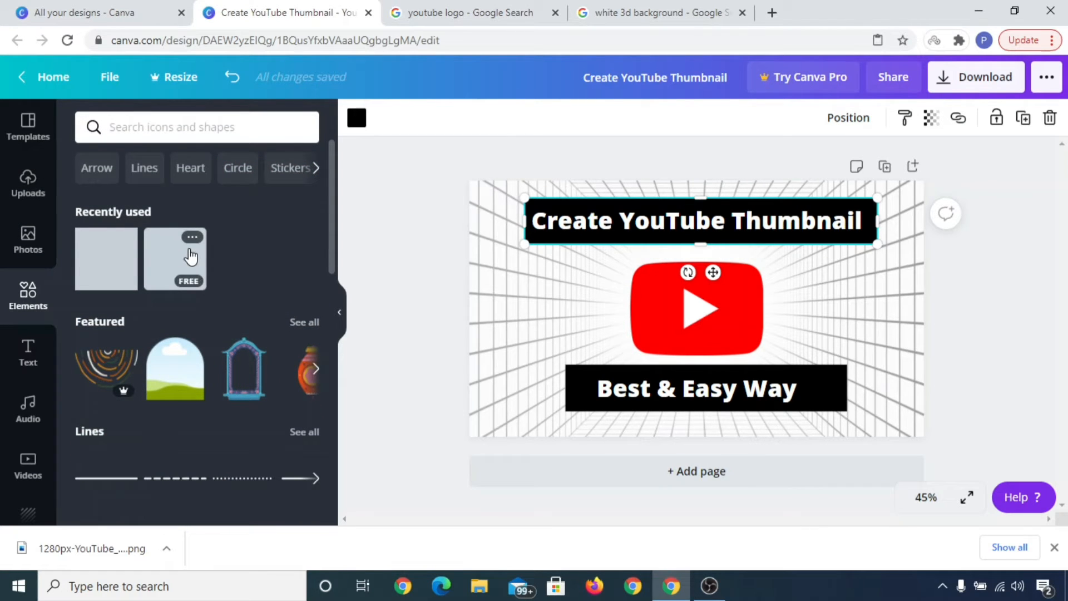
{"action": "scroll", "coordinate": [245, 334], "scroll_direction": "down", "scroll_amount": 5}
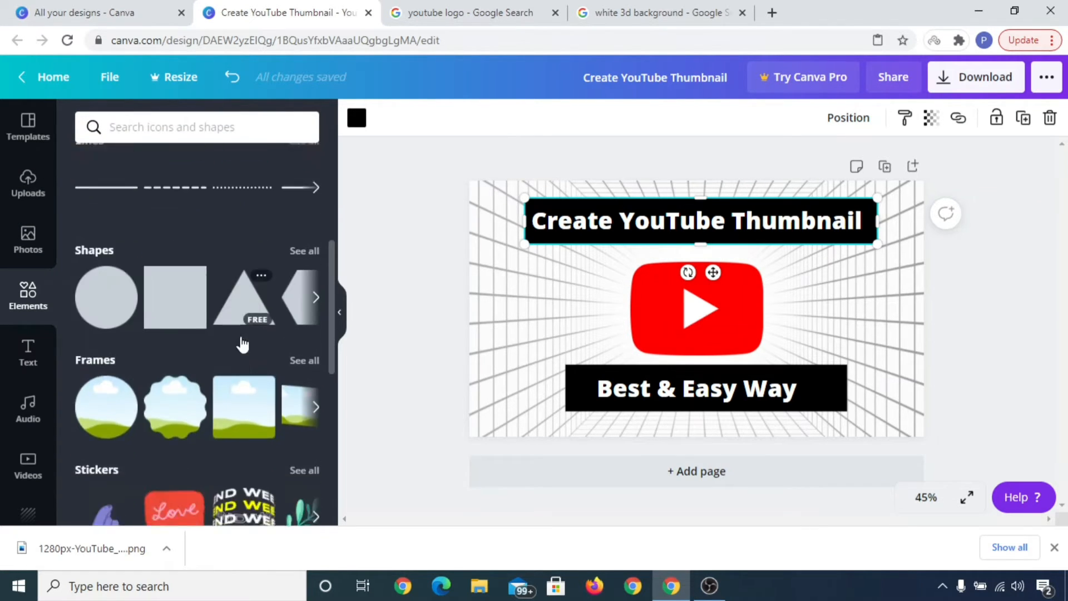
{"action": "scroll", "coordinate": [229, 343], "scroll_direction": "up", "scroll_amount": 1}
{"action": "left_click", "coordinate": [320, 311]}
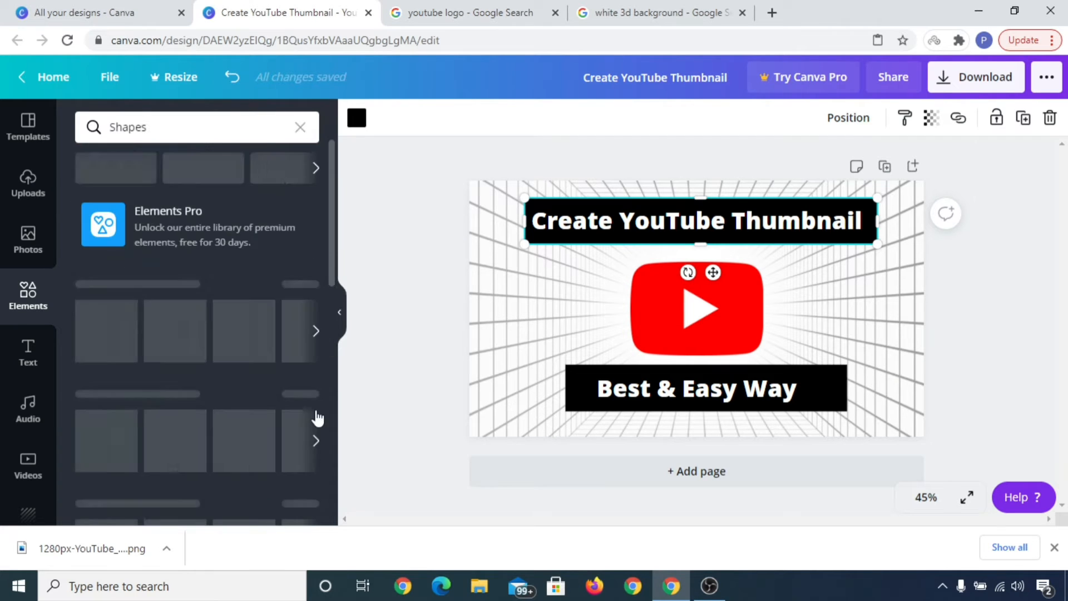
{"action": "scroll", "coordinate": [248, 376], "scroll_direction": "down", "scroll_amount": 1}
{"action": "scroll", "coordinate": [265, 400], "scroll_direction": "down", "scroll_amount": 1}
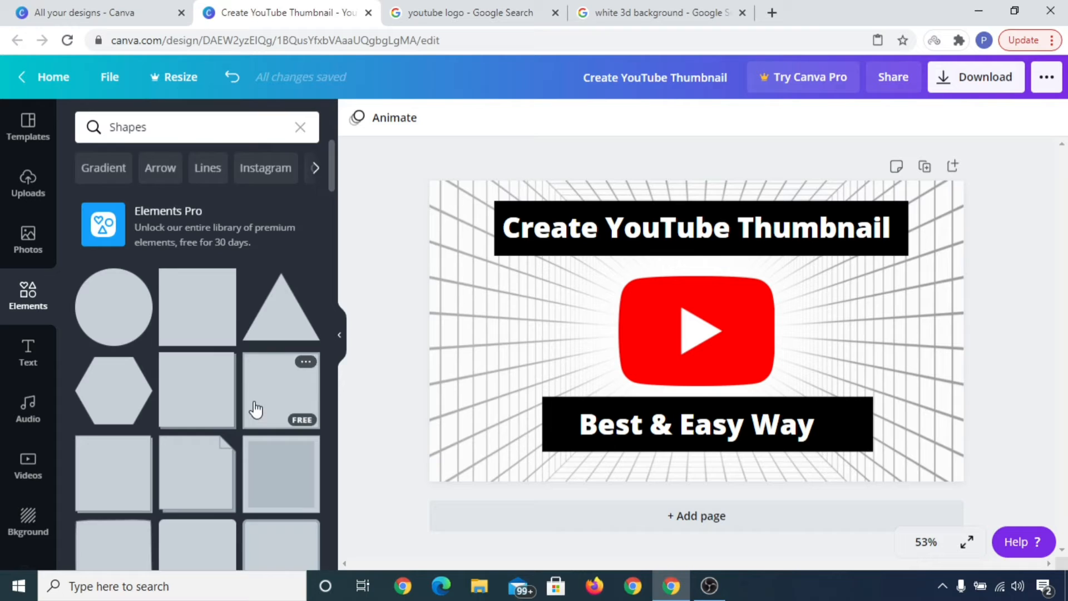
{"action": "scroll", "coordinate": [255, 412], "scroll_direction": "down", "scroll_amount": 3}
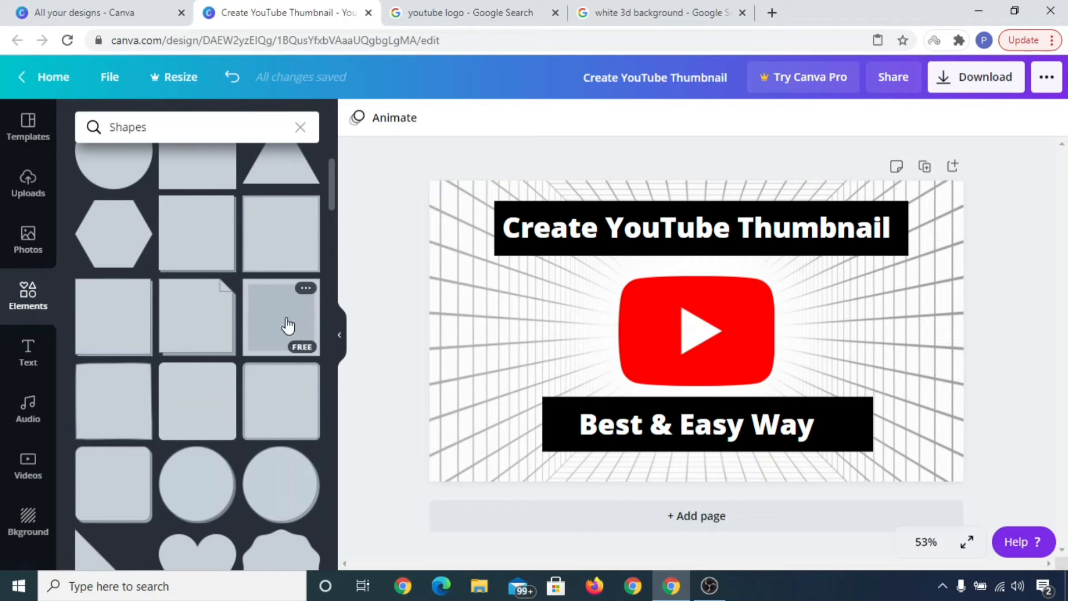
{"action": "left_click", "coordinate": [287, 326]}
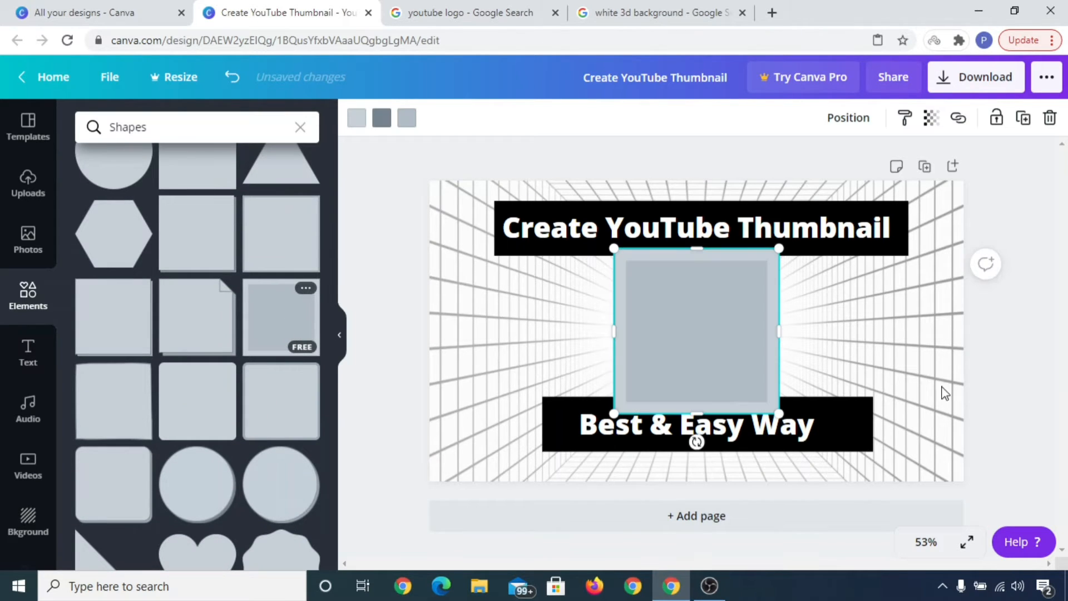
Step: Delete the black banner behind the top heading
{"action": "left_click", "coordinate": [904, 243]}
{"action": "key", "text": "Delete"}
Step: Move the gray shape behind the top heading and stretch it to span the heading's full width
{"action": "left_click_drag", "start_coordinate": [708, 311], "coordinate": [703, 269]}
{"action": "left_click_drag", "start_coordinate": [691, 370], "coordinate": [687, 258]}
{"action": "left_click_drag", "start_coordinate": [774, 229], "coordinate": [907, 220]}
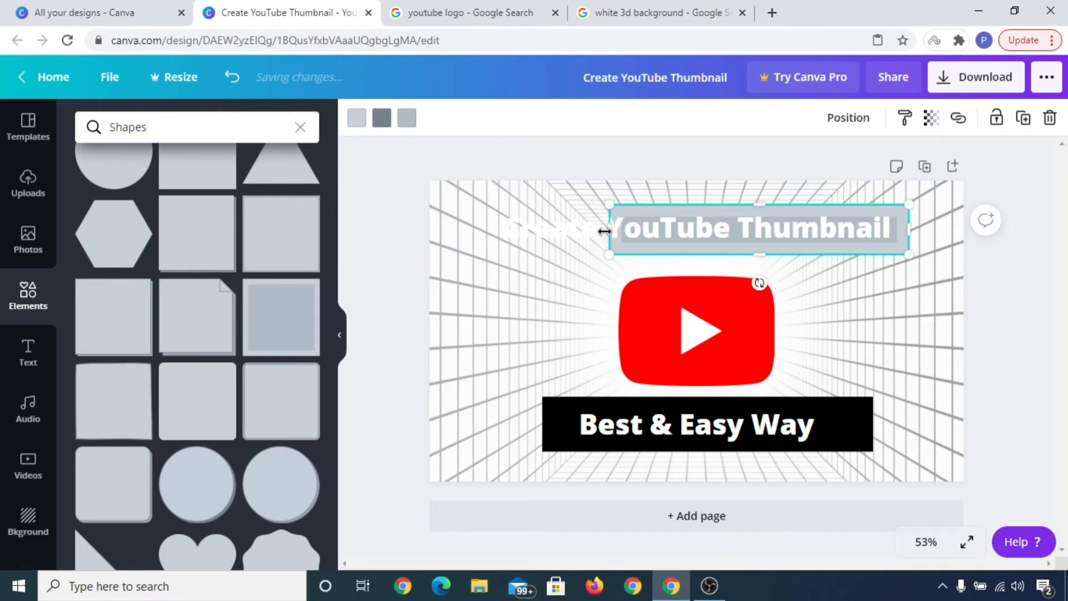
{"action": "left_click_drag", "start_coordinate": [607, 229], "coordinate": [484, 227]}
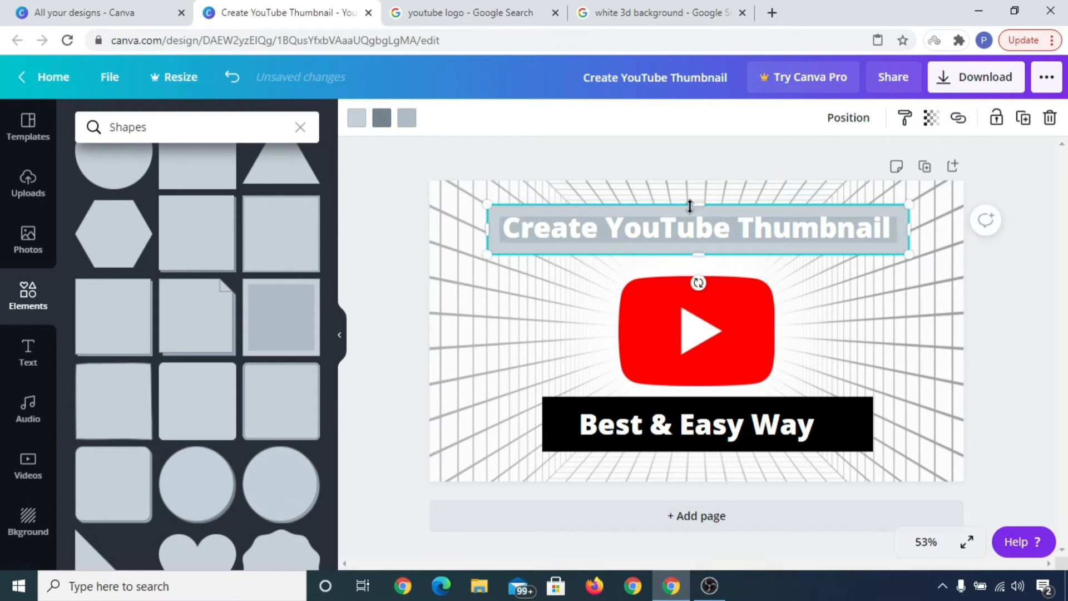
Step: Adjust the gray banner's top and bottom edges to fit snugly around the top heading
{"action": "left_click_drag", "start_coordinate": [697, 199], "coordinate": [696, 193]}
{"action": "left_click_drag", "start_coordinate": [704, 246], "coordinate": [705, 257]}
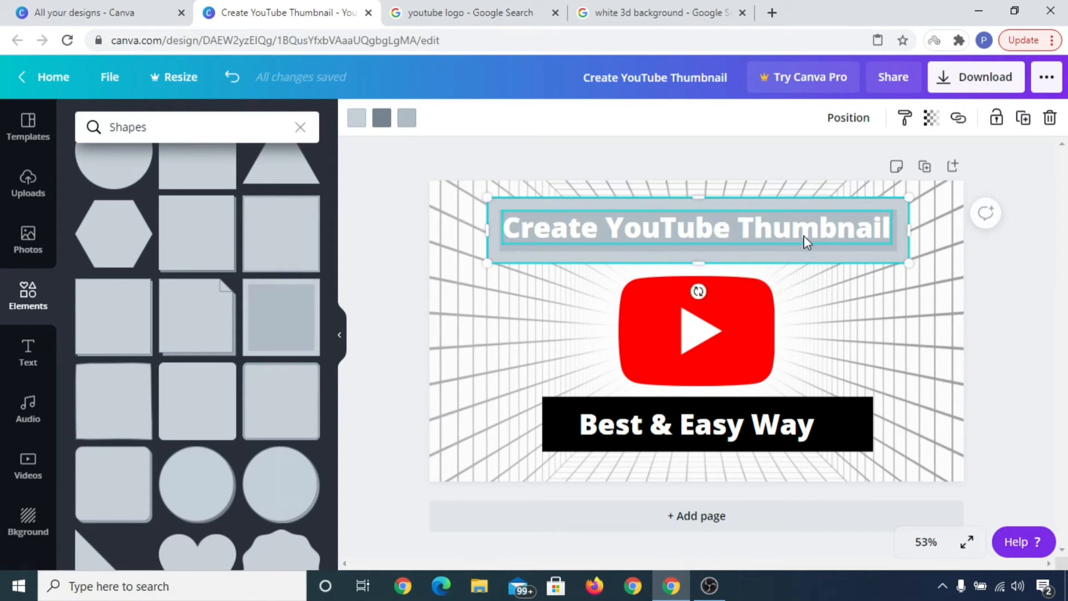
Step: Change the top heading's text color, trying red, yellow and green before settling on black
{"action": "left_click", "coordinate": [806, 238]}
{"action": "left_click", "coordinate": [596, 130]}
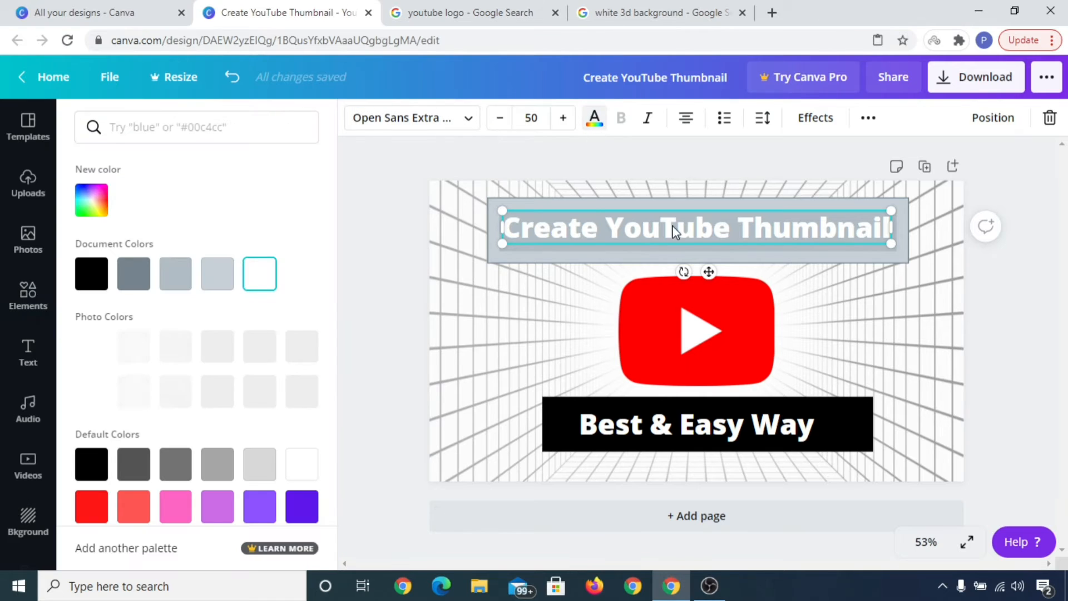
{"action": "scroll", "coordinate": [106, 395], "scroll_direction": "down", "scroll_amount": 2}
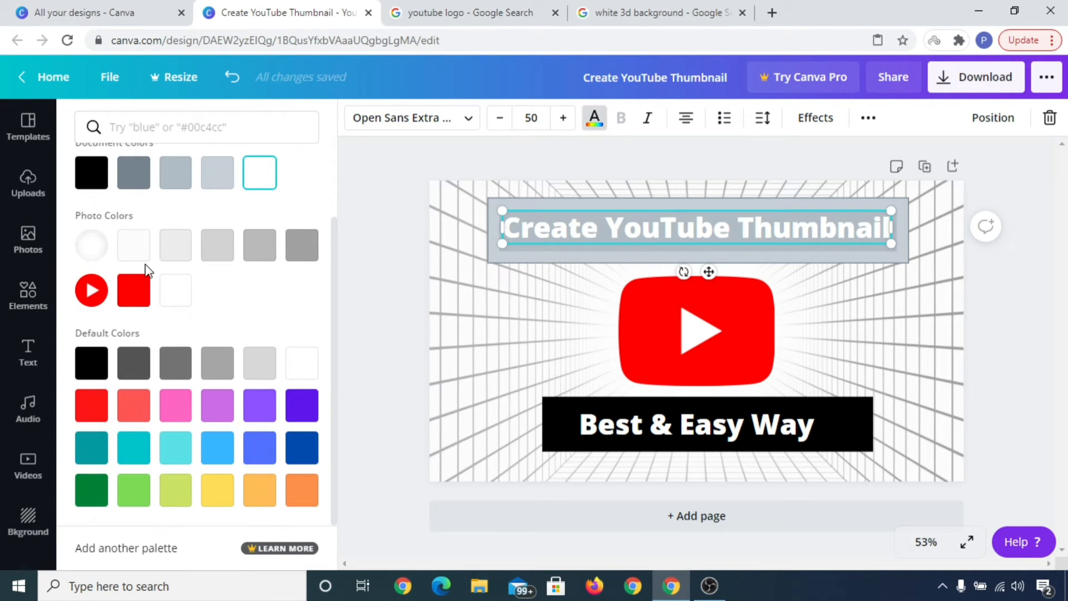
{"action": "left_click", "coordinate": [135, 288]}
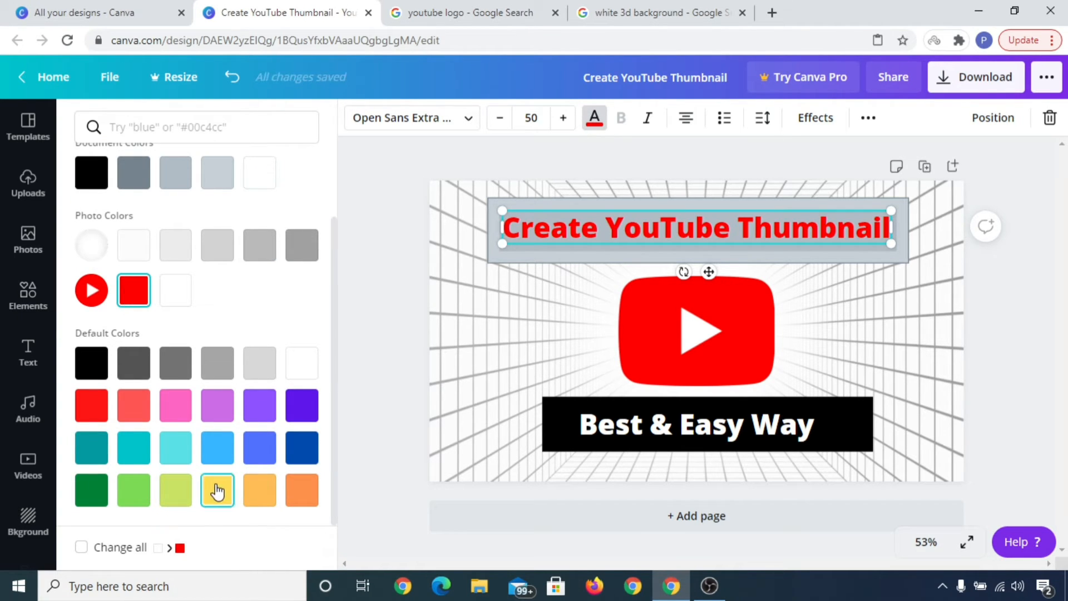
{"action": "left_click", "coordinate": [217, 488]}
{"action": "left_click", "coordinate": [81, 492]}
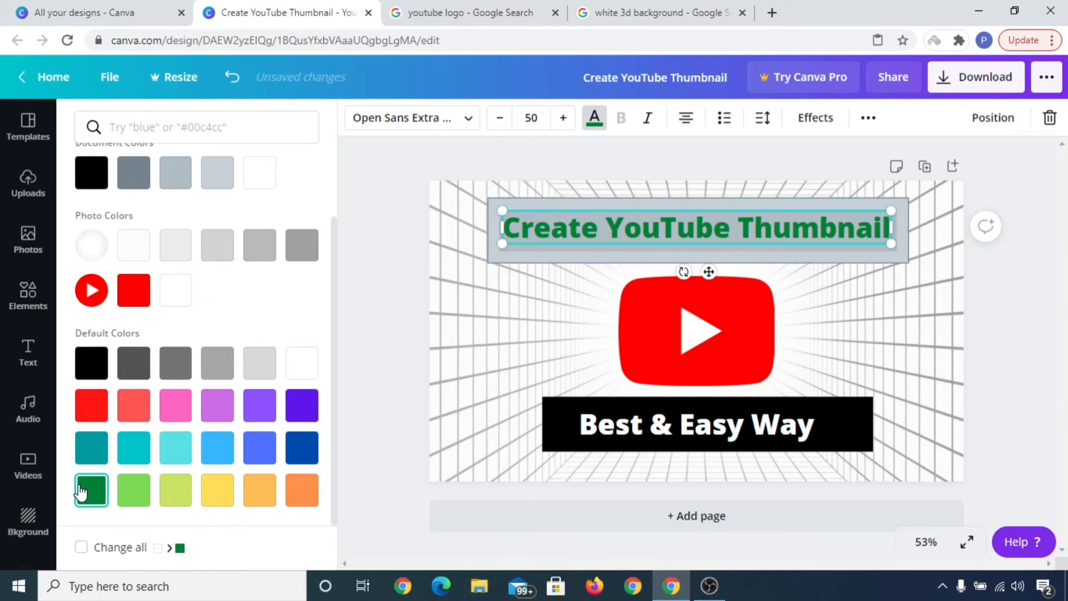
{"action": "left_click", "coordinate": [89, 361]}
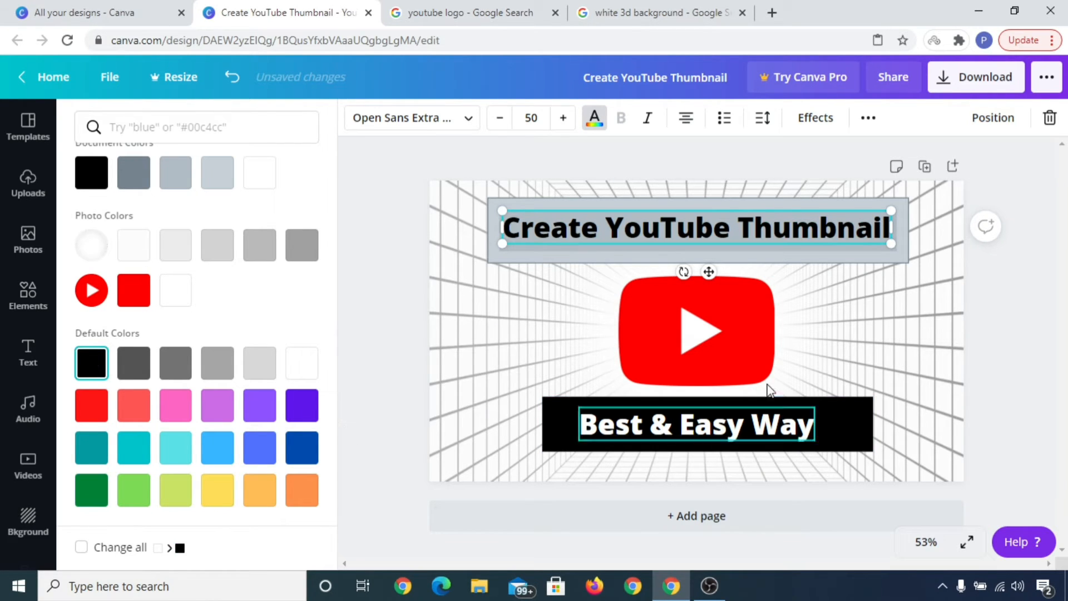
{"action": "double_click", "coordinate": [901, 338]}
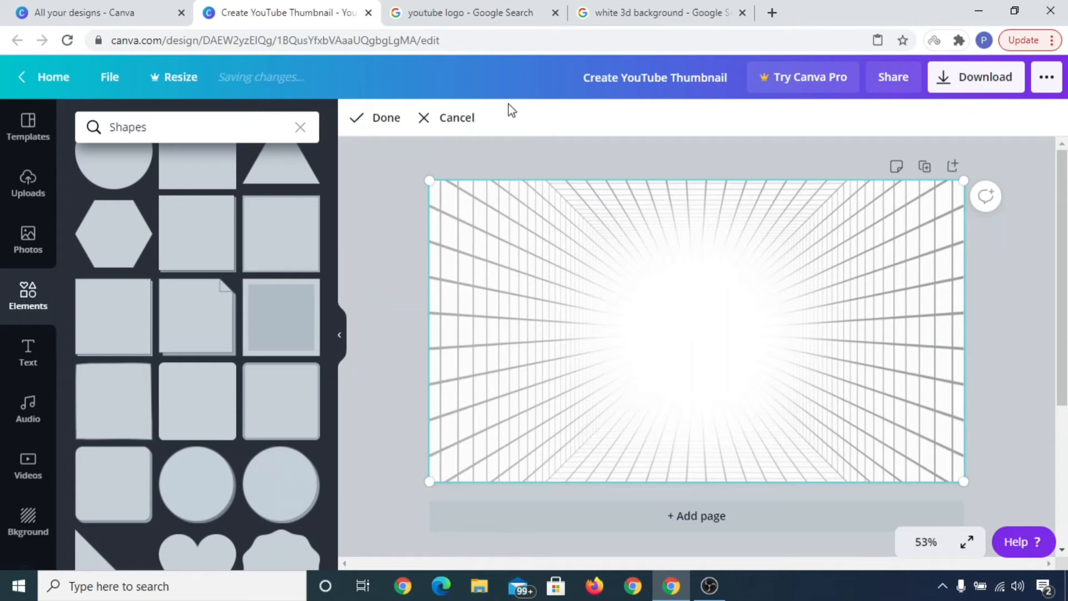
{"action": "left_click", "coordinate": [441, 118]}
{"action": "left_click", "coordinate": [1030, 314]}
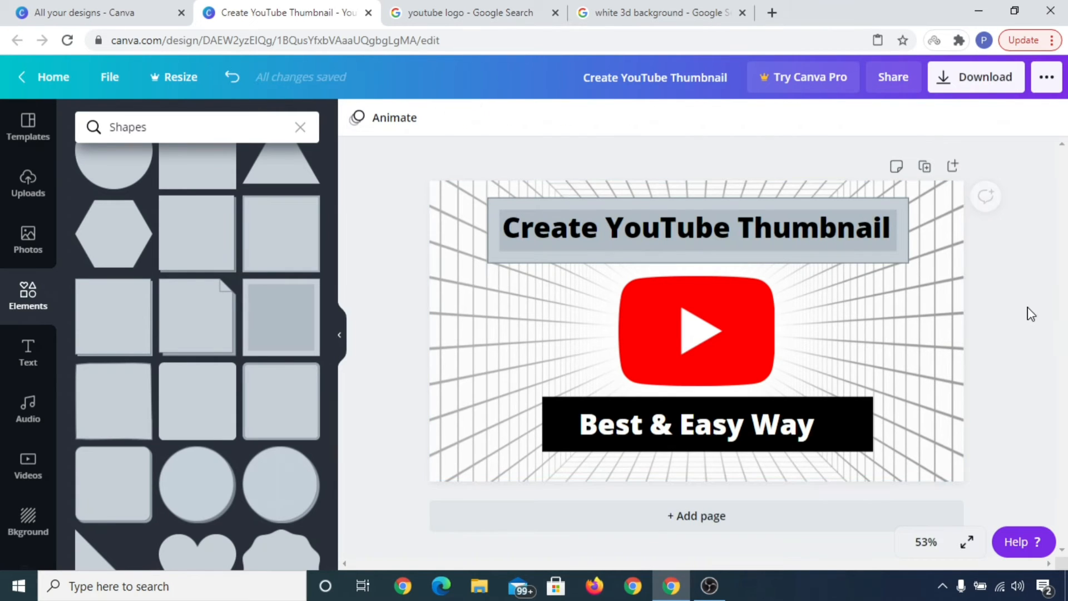
Step: Replace the subtitle's black banner with a gray square shape stretched behind the subtitle text
{"action": "left_click", "coordinate": [868, 446]}
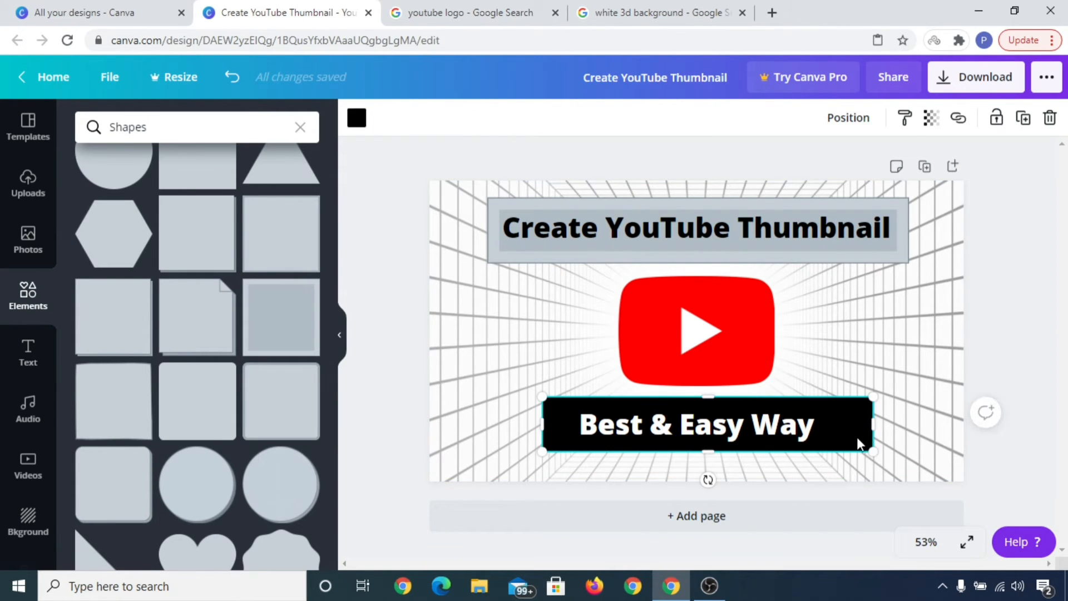
{"action": "key", "text": "Delete"}
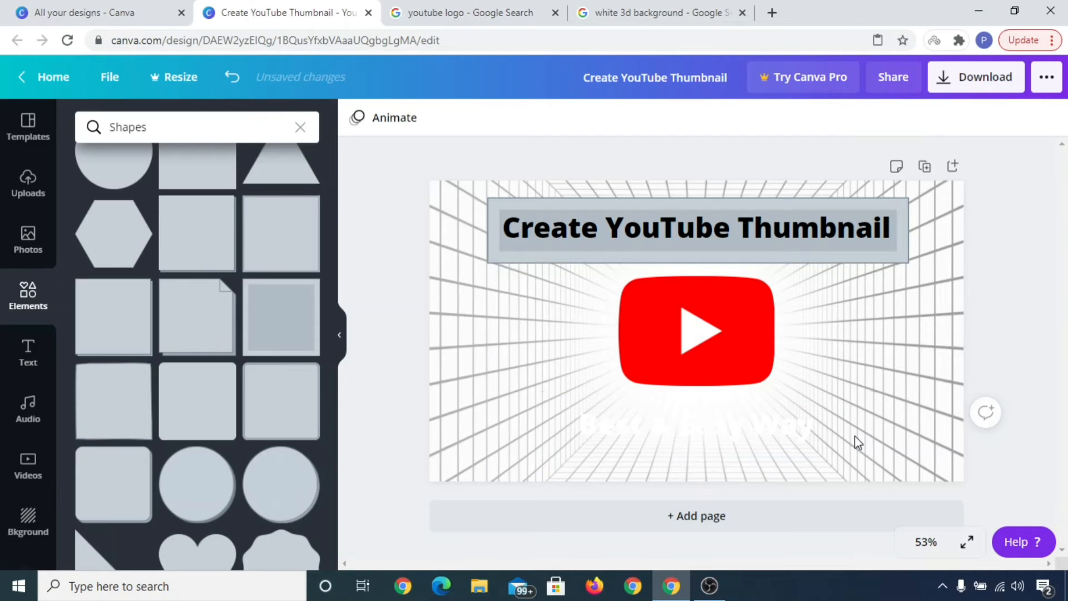
{"action": "left_click", "coordinate": [278, 240]}
{"action": "left_click_drag", "start_coordinate": [699, 351], "coordinate": [722, 403]}
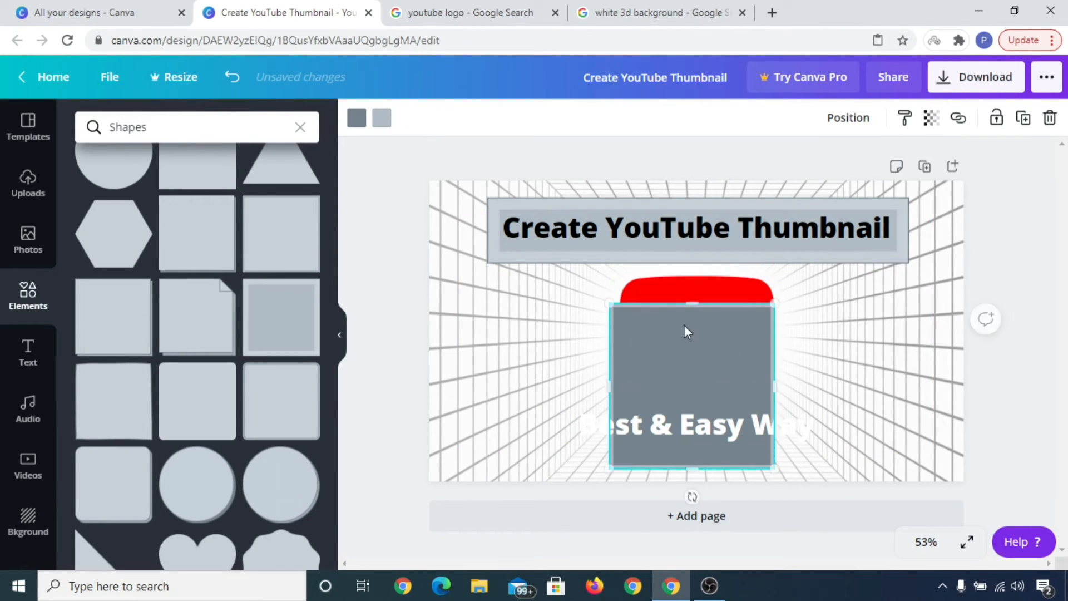
{"action": "left_click_drag", "start_coordinate": [692, 303], "coordinate": [693, 395]}
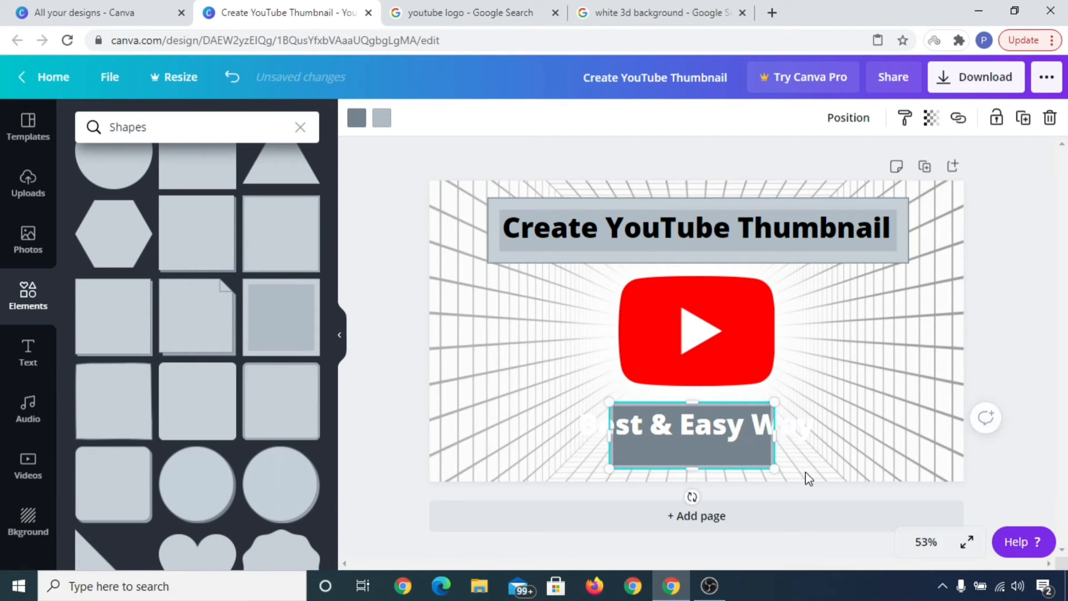
{"action": "left_click_drag", "start_coordinate": [770, 438], "coordinate": [861, 438]}
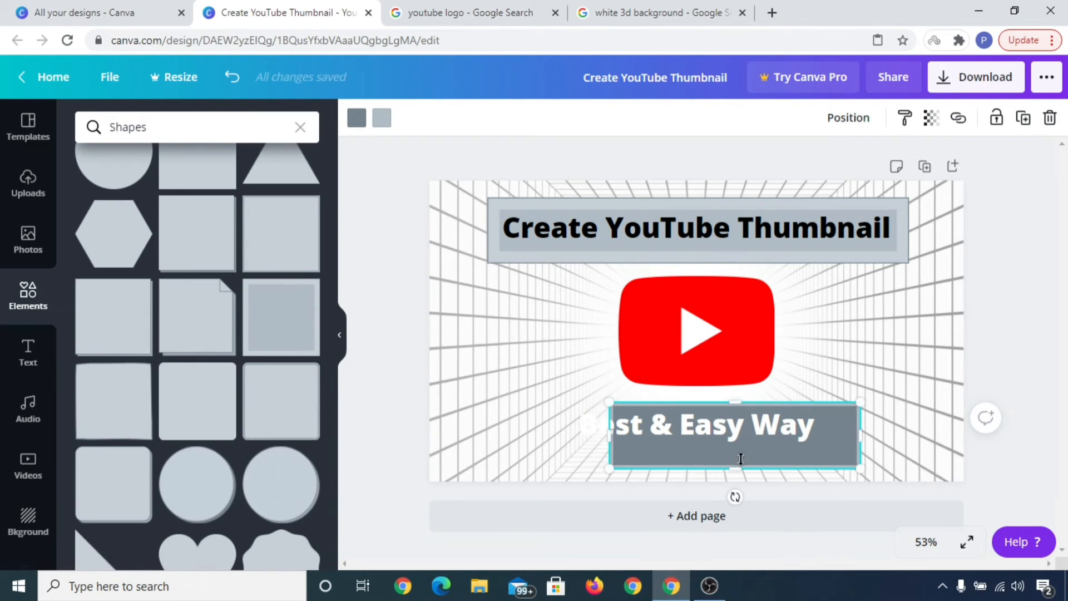
{"action": "left_click_drag", "start_coordinate": [734, 461], "coordinate": [734, 452]}
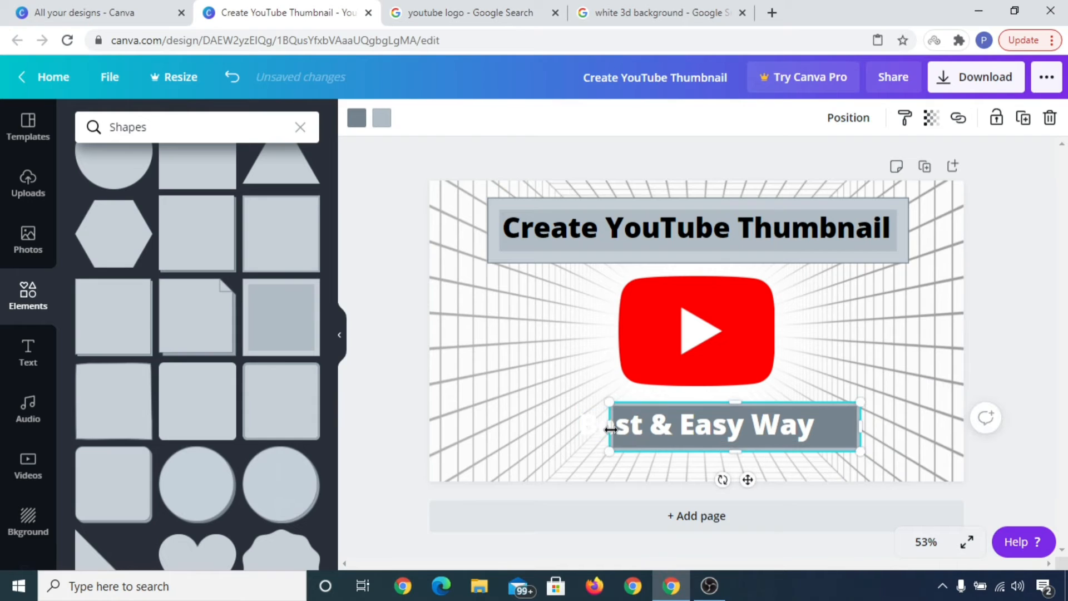
{"action": "left_click_drag", "start_coordinate": [610, 426], "coordinate": [557, 425]}
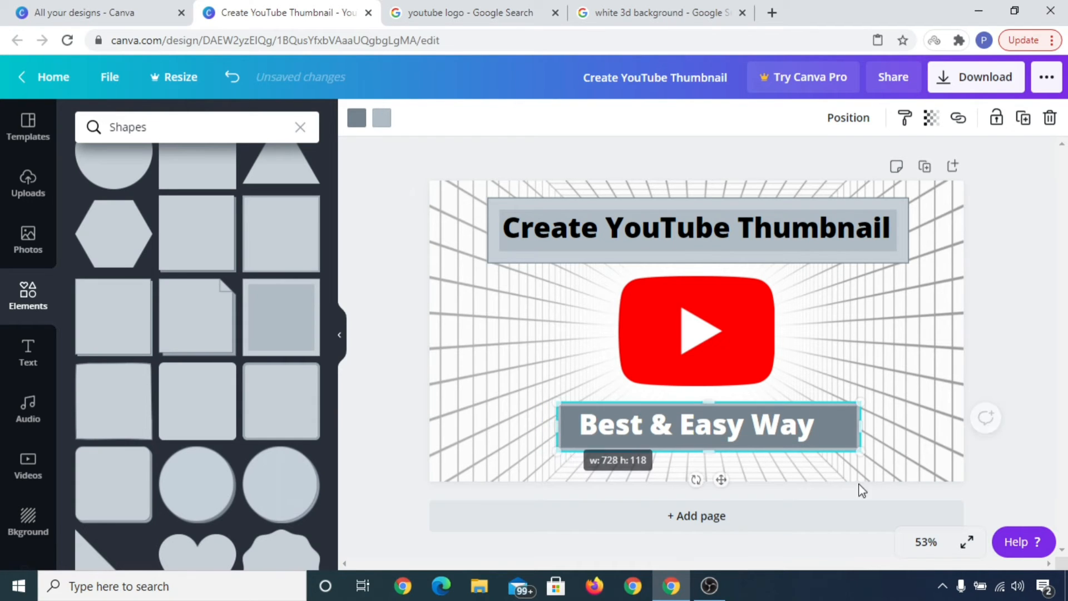
{"action": "left_click", "coordinate": [904, 430]}
{"action": "left_click_drag", "start_coordinate": [840, 426], "coordinate": [831, 430]}
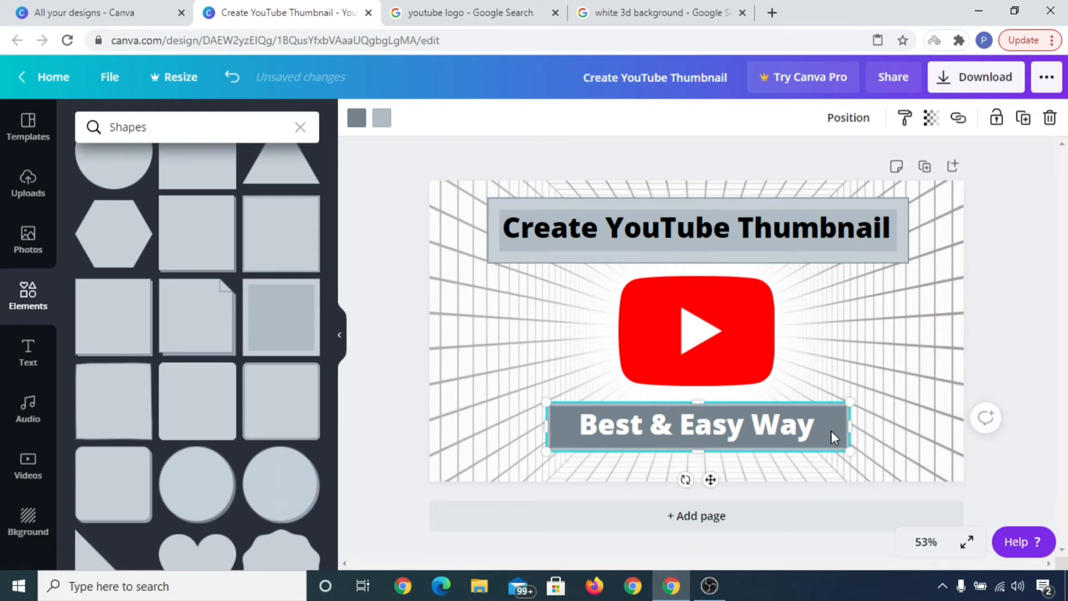
Step: Set the subtitle text color to black
{"action": "left_click", "coordinate": [741, 427]}
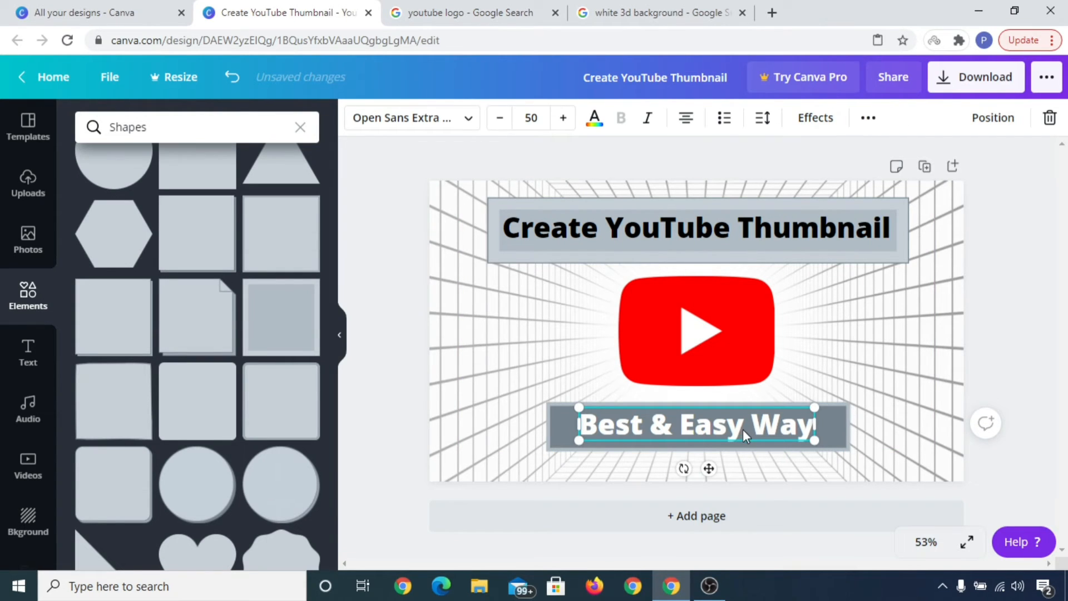
{"action": "left_click", "coordinate": [592, 127]}
{"action": "scroll", "coordinate": [191, 390], "scroll_direction": "down", "scroll_amount": 2}
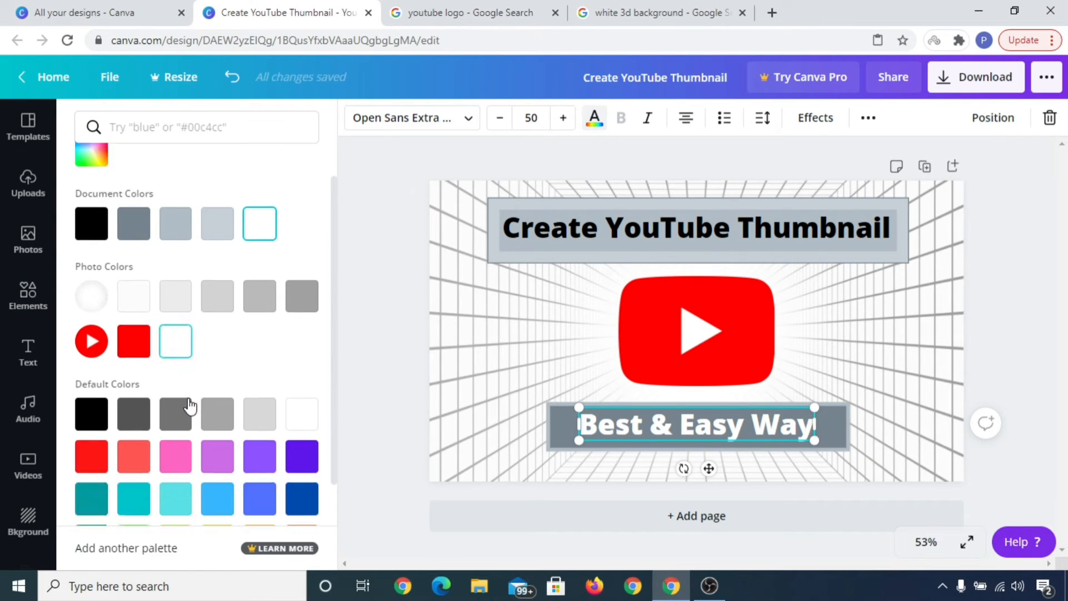
{"action": "left_click", "coordinate": [90, 377]}
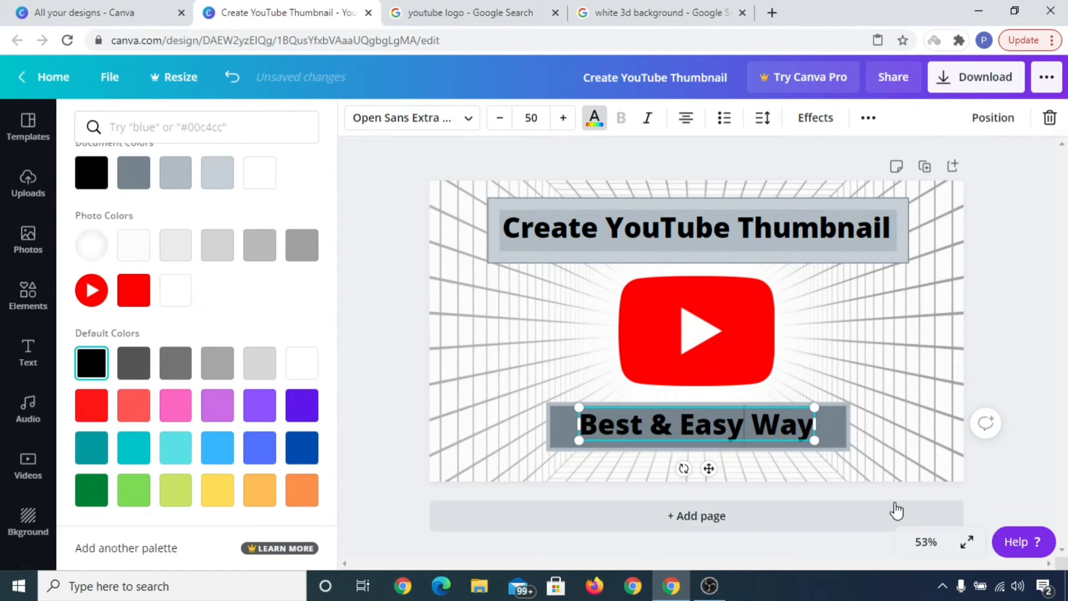
{"action": "left_click", "coordinate": [1004, 300]}
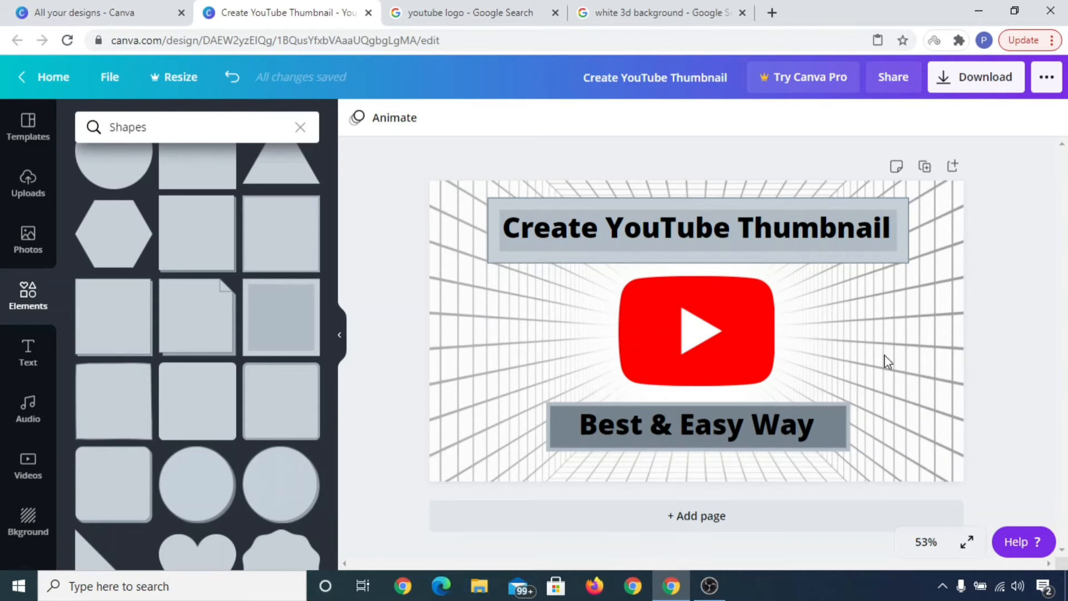
Step: Delete the 3D grid background image from the page
{"action": "left_click", "coordinate": [940, 369]}
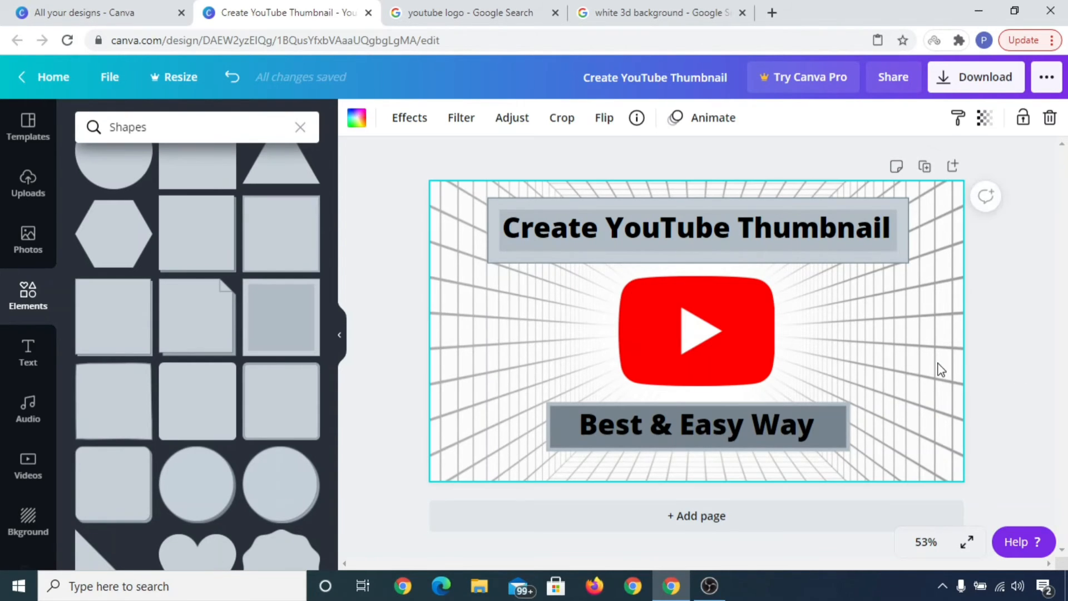
{"action": "key", "text": "Delete"}
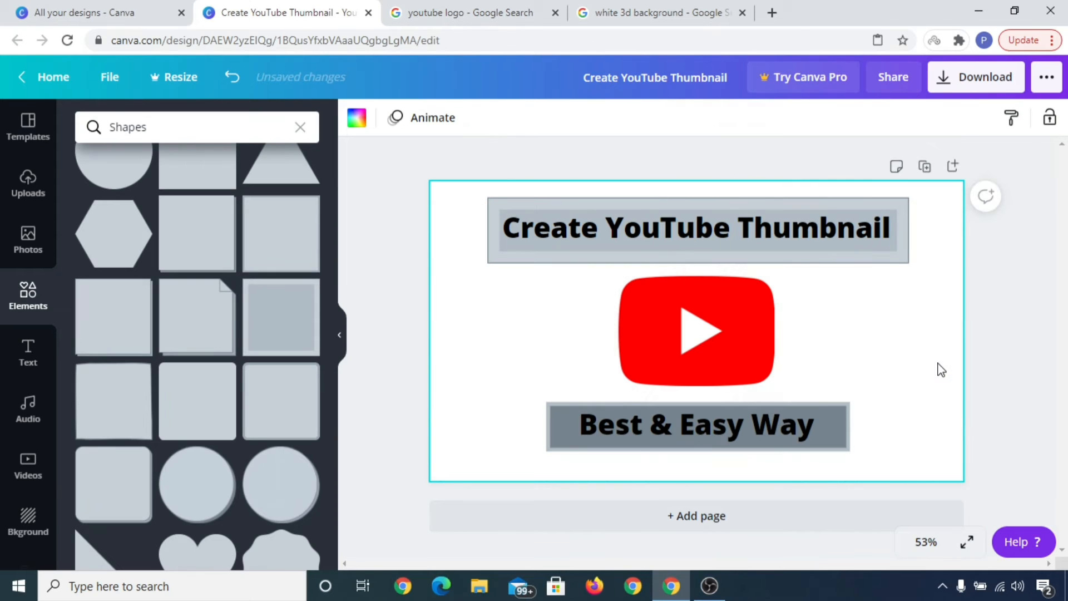
Step: Add the uploaded water image and set it as the page background
{"action": "left_click", "coordinate": [19, 170]}
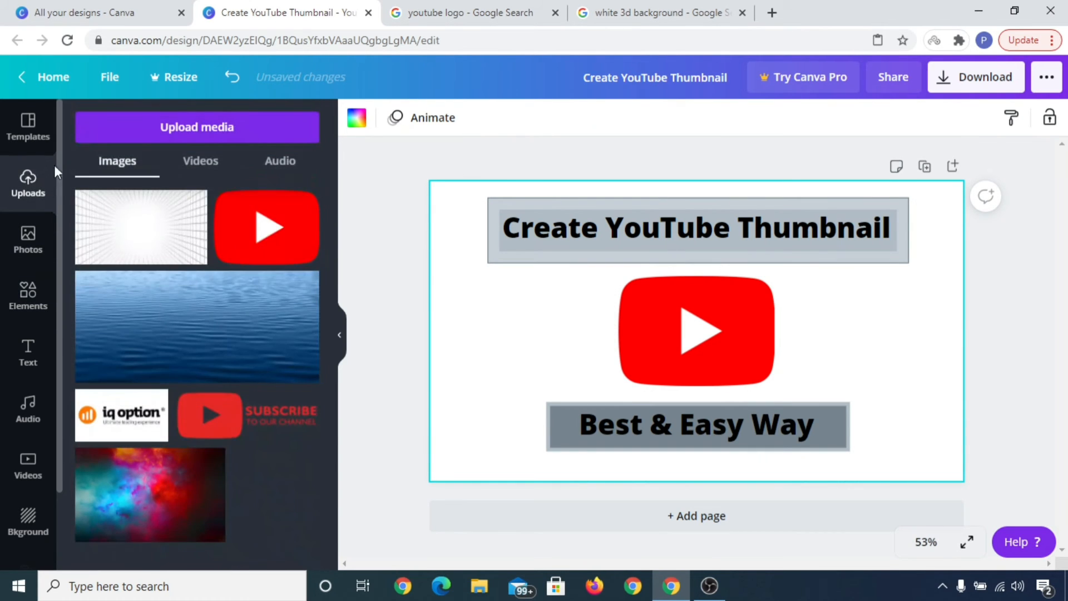
{"action": "left_click", "coordinate": [181, 301]}
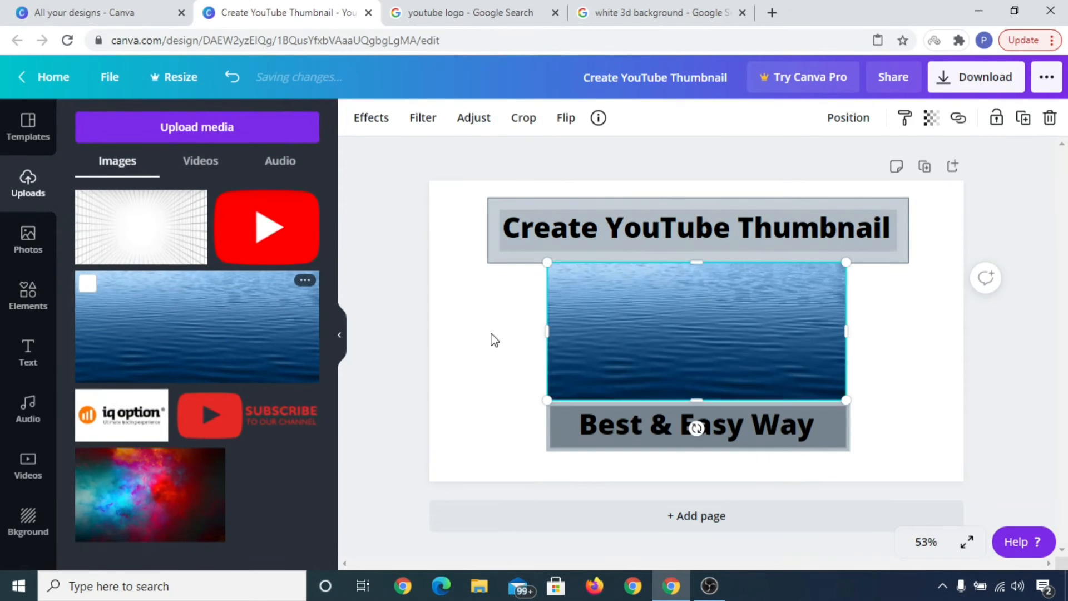
{"action": "right_click", "coordinate": [708, 336]}
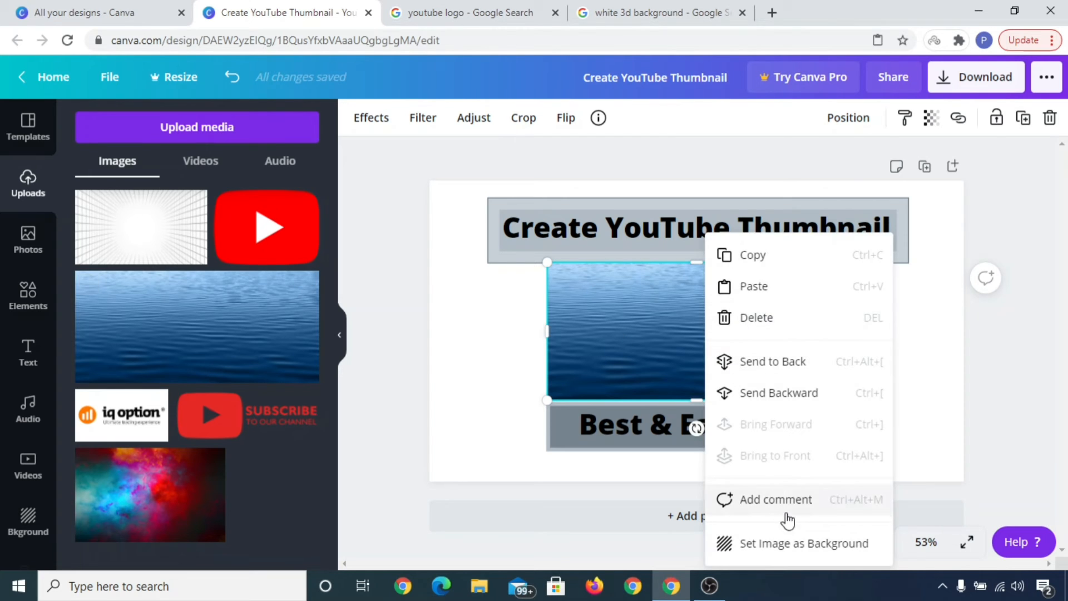
{"action": "left_click", "coordinate": [802, 544]}
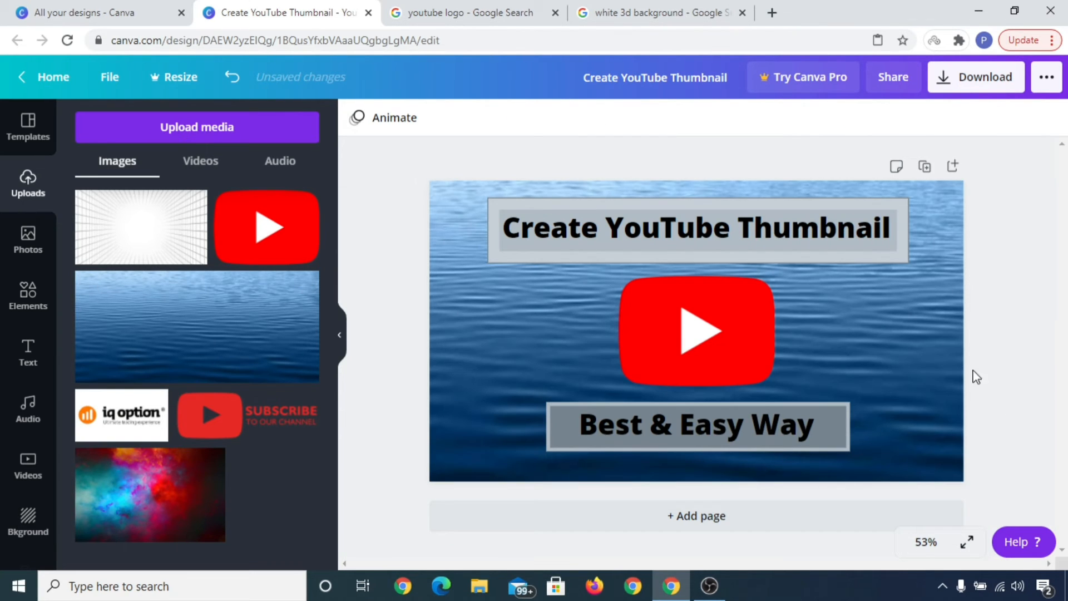
Step: Browse the white 3D background image search results in the other browser tab
{"action": "left_click", "coordinate": [648, 12]}
{"action": "scroll", "coordinate": [534, 328], "scroll_direction": "down", "scroll_amount": 5}
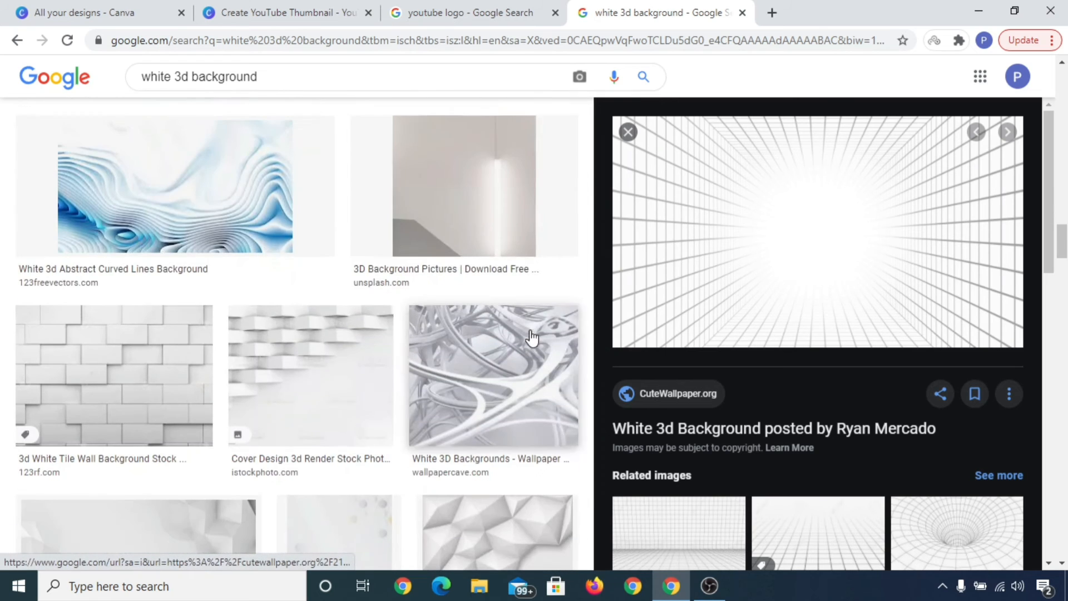
{"action": "scroll", "coordinate": [425, 315], "scroll_direction": "up", "scroll_amount": 4}
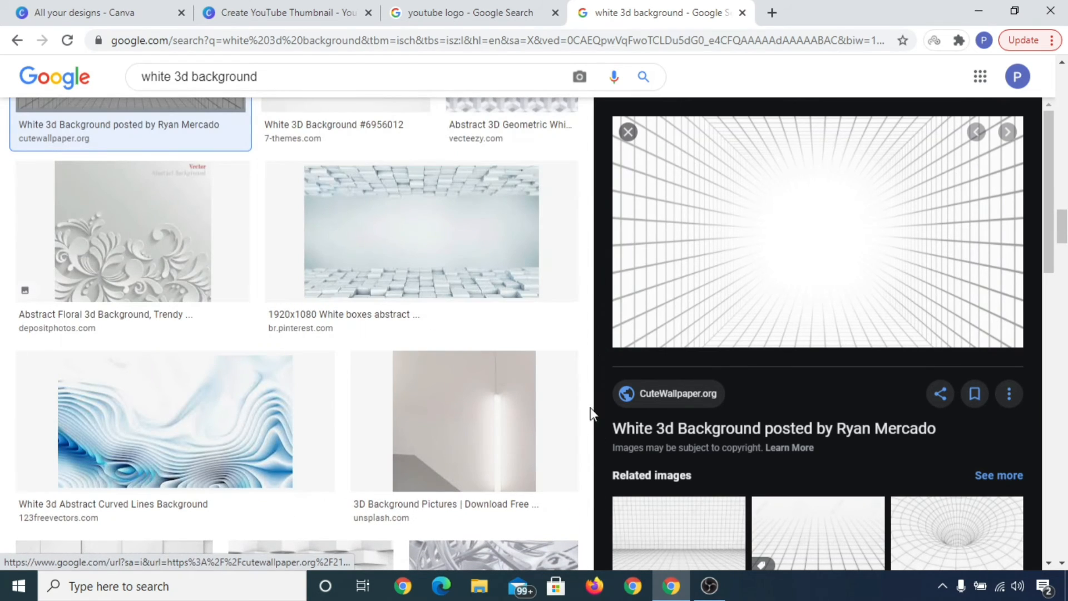
{"action": "scroll", "coordinate": [586, 467], "scroll_direction": "down", "scroll_amount": 3}
{"action": "scroll", "coordinate": [584, 469], "scroll_direction": "down", "scroll_amount": 3}
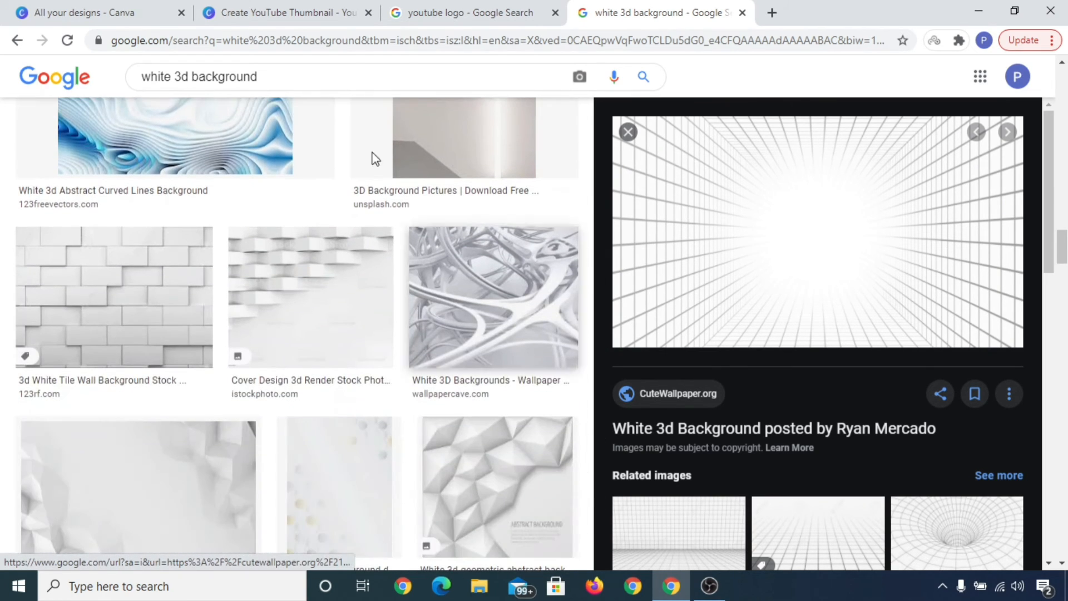
Step: Return to the design and delete the water background image
{"action": "left_click", "coordinate": [264, 9]}
{"action": "left_click", "coordinate": [912, 352]}
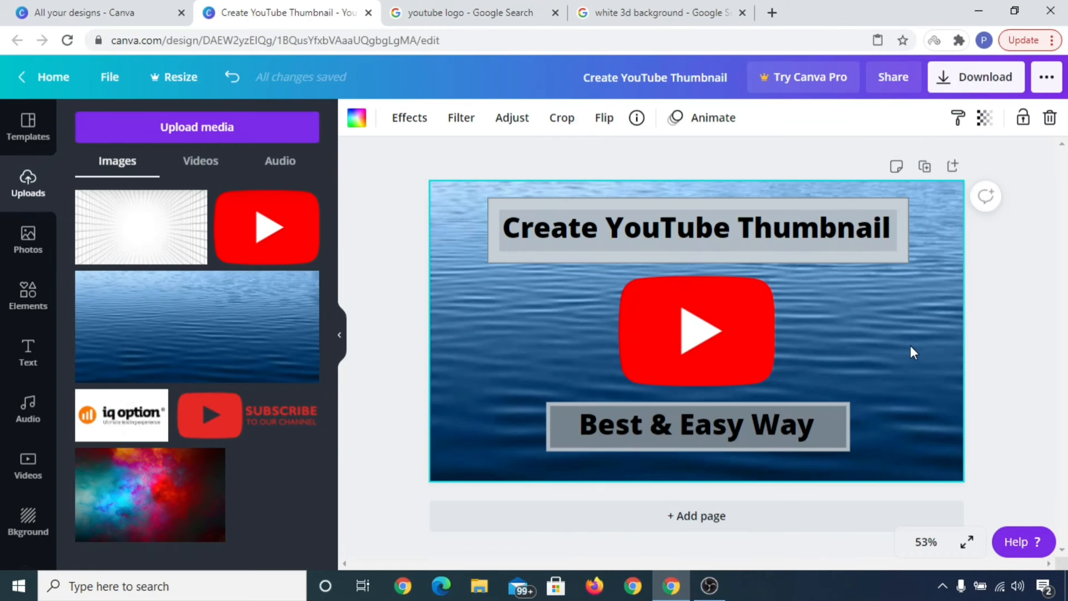
{"action": "key", "text": "Delete"}
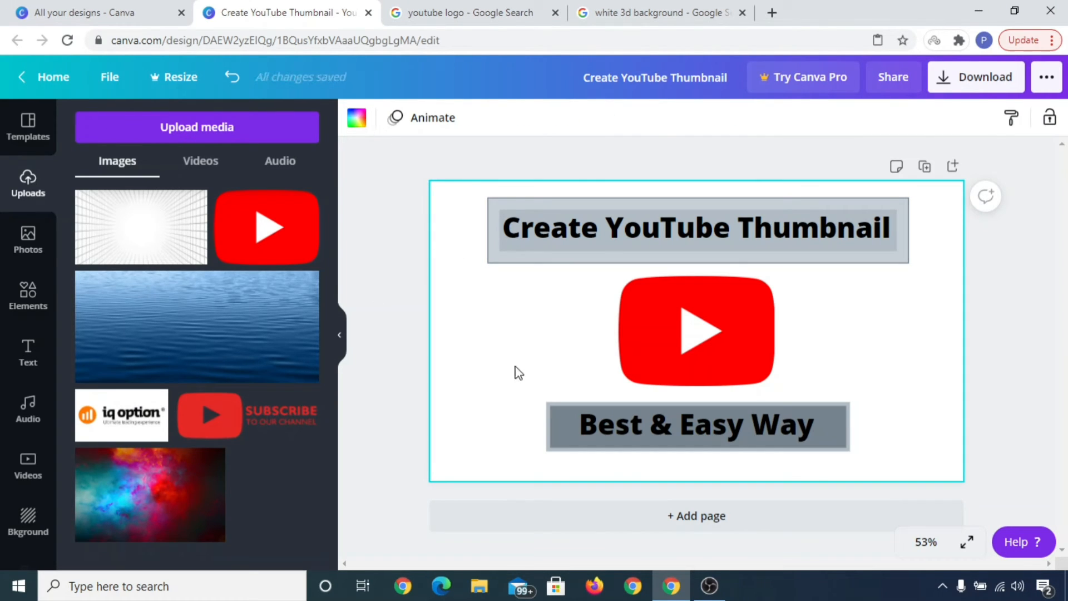
Step: Set the page background color, trying orange, blue, red and teal before choosing green
{"action": "left_click", "coordinate": [356, 118]}
{"action": "scroll", "coordinate": [232, 399], "scroll_direction": "down", "scroll_amount": 2}
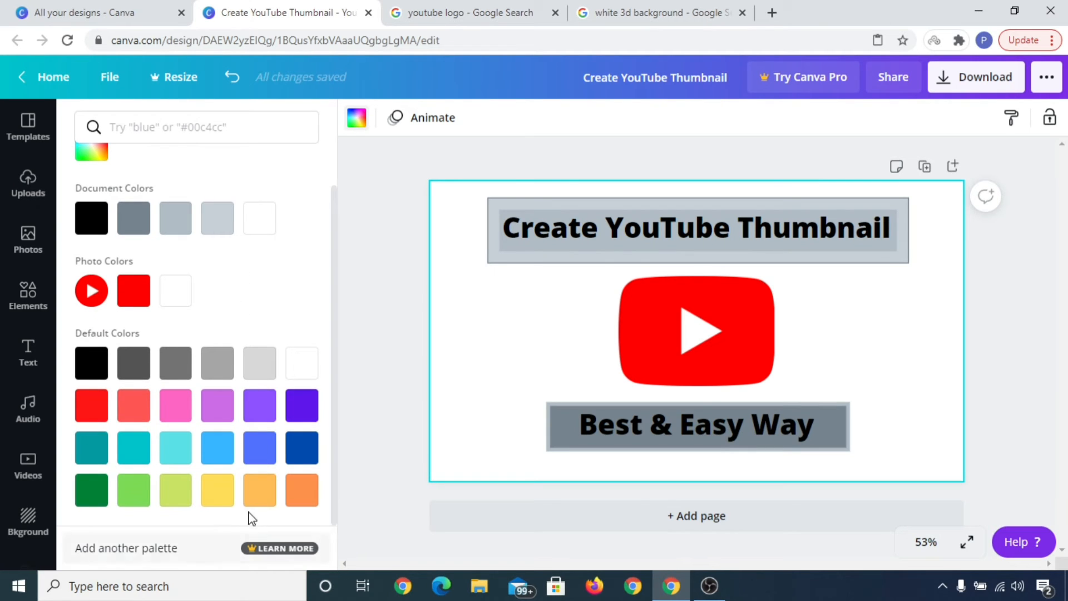
{"action": "left_click", "coordinate": [259, 497]}
{"action": "left_click", "coordinate": [312, 492]}
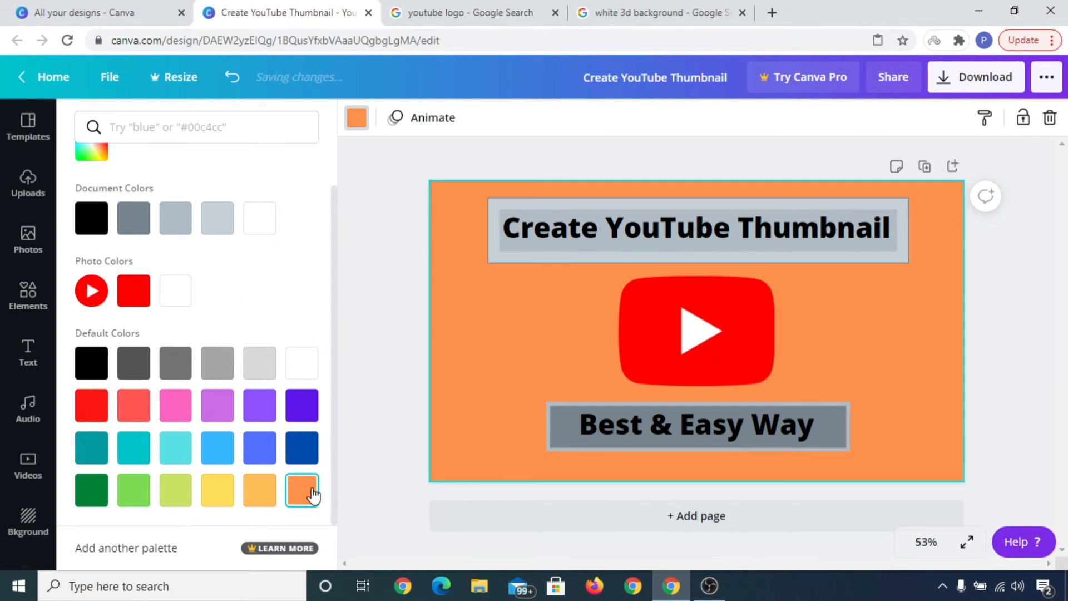
{"action": "left_click", "coordinate": [303, 457]}
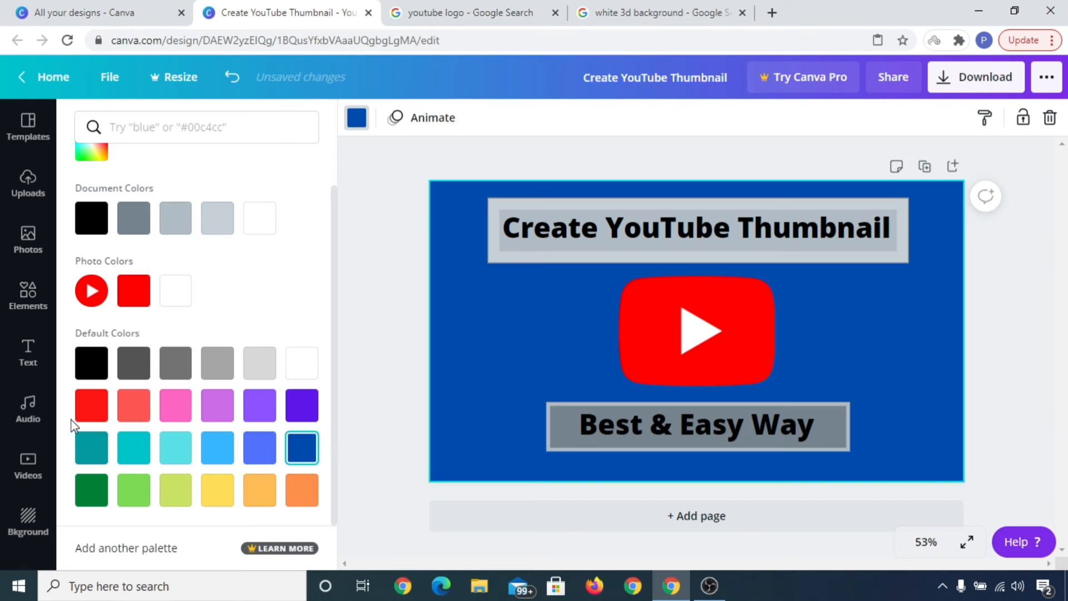
{"action": "left_click", "coordinate": [91, 405]}
{"action": "left_click", "coordinate": [94, 451]}
{"action": "left_click", "coordinate": [96, 488]}
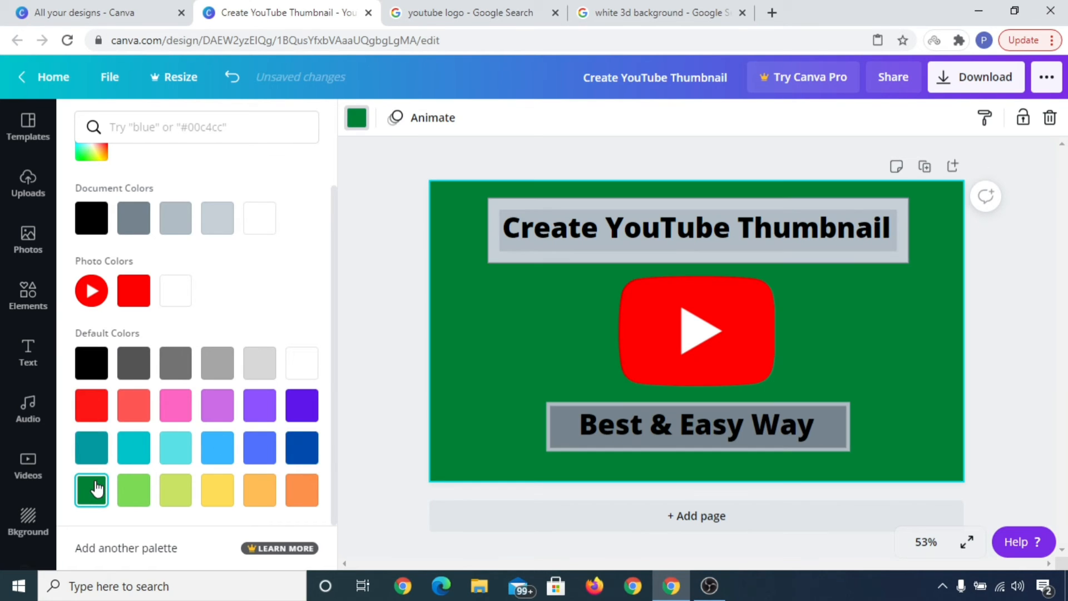
Step: Add the uploaded white 3D image and set it as the page background
{"action": "scroll", "coordinate": [212, 382], "scroll_direction": "up", "scroll_amount": 1}
{"action": "left_click", "coordinate": [22, 206]}
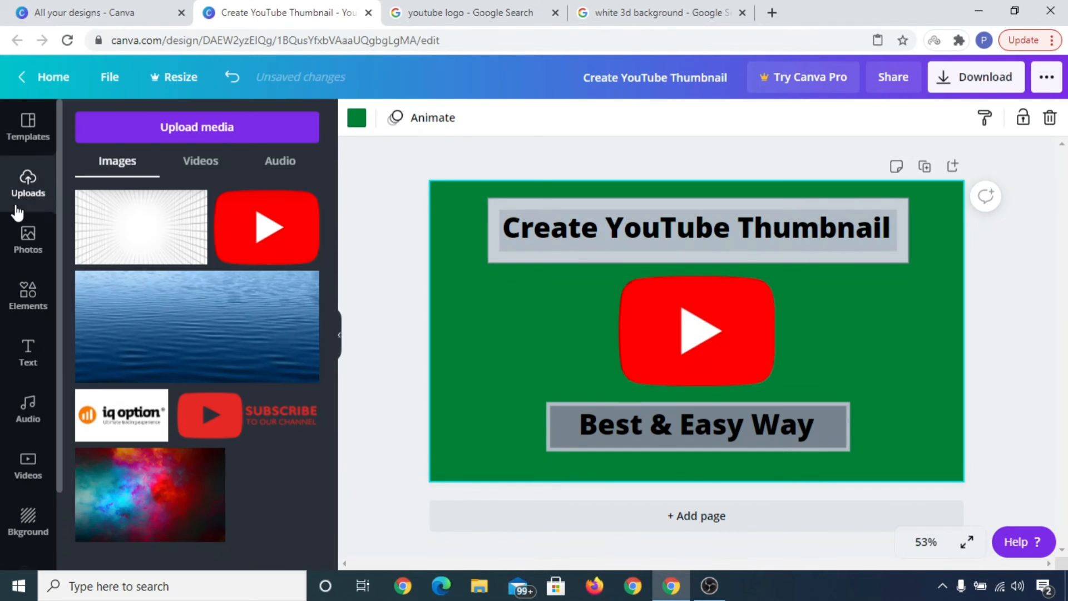
{"action": "left_click", "coordinate": [139, 242]}
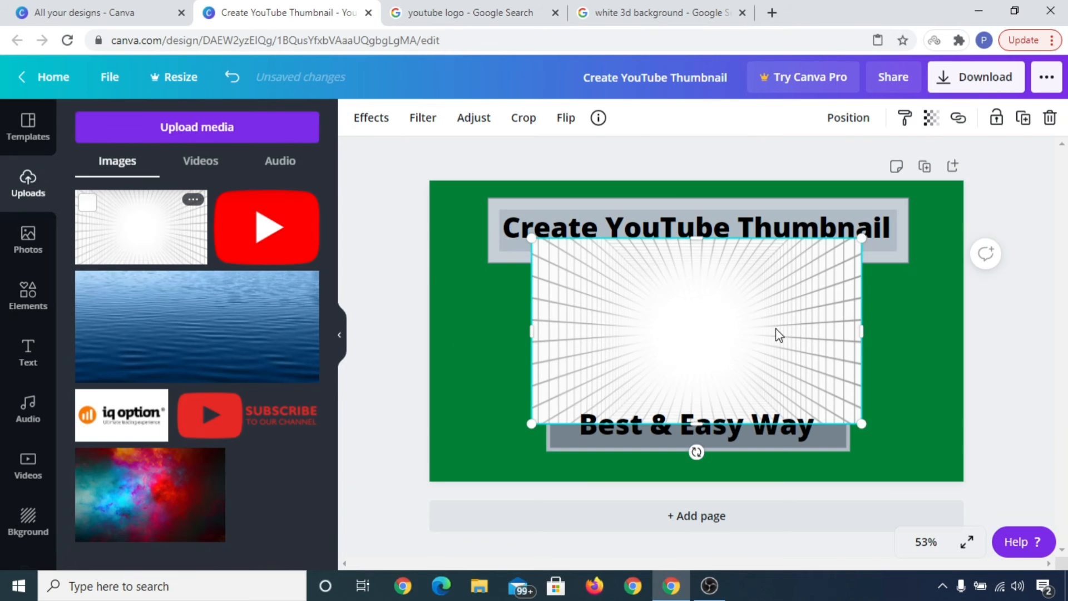
{"action": "right_click", "coordinate": [778, 334]}
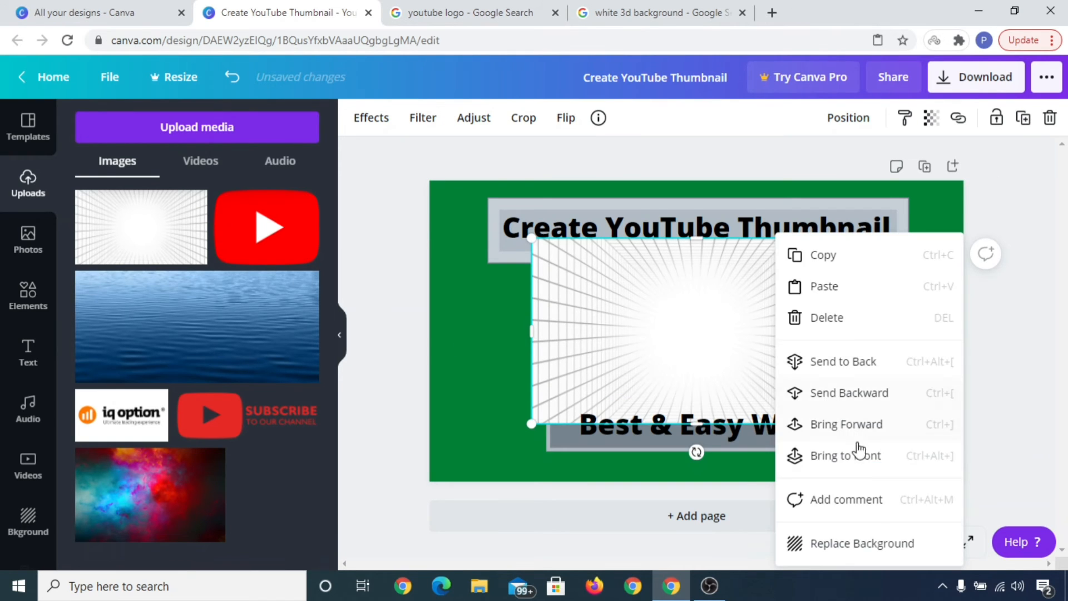
{"action": "left_click", "coordinate": [869, 546]}
{"action": "left_click", "coordinate": [921, 349]}
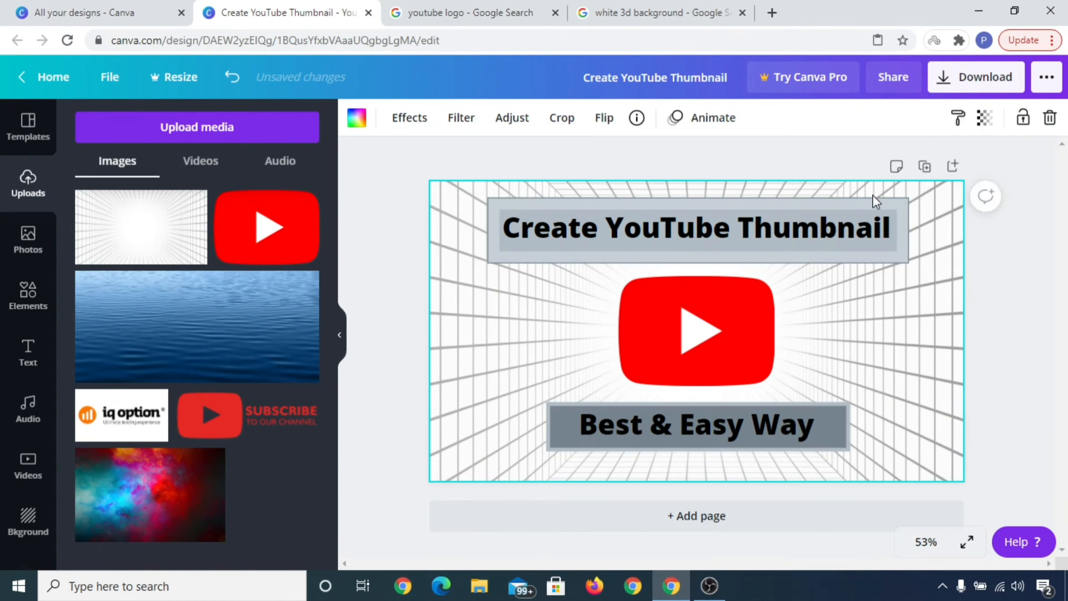
Step: Try recoloring the heading banner yellow, green, red, black and then white
{"action": "left_click", "coordinate": [873, 206]}
{"action": "left_click", "coordinate": [356, 122]}
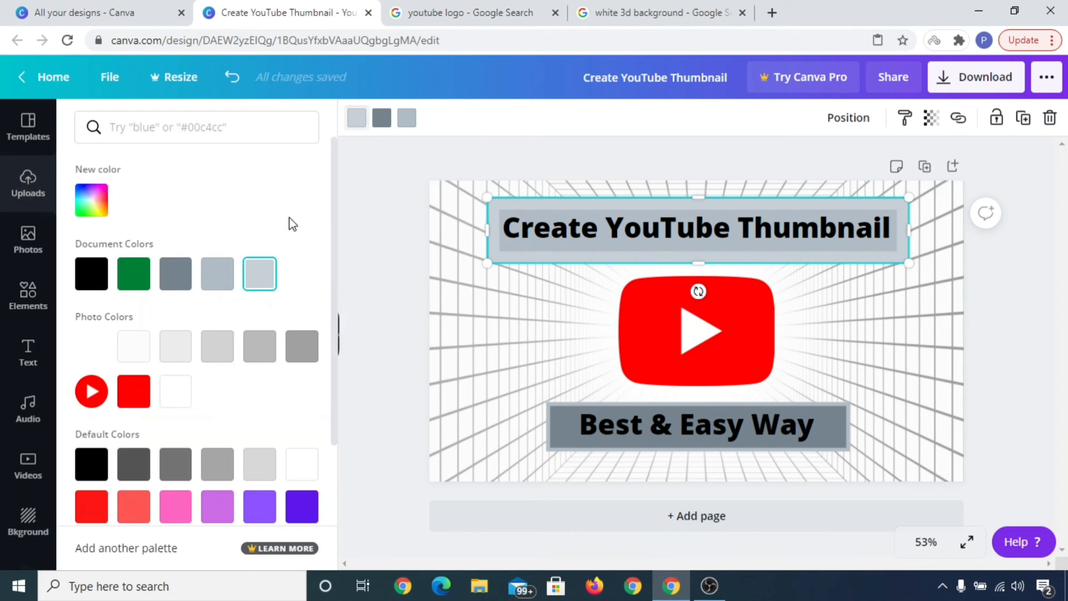
{"action": "scroll", "coordinate": [212, 381], "scroll_direction": "down", "scroll_amount": 3}
{"action": "left_click", "coordinate": [218, 491]}
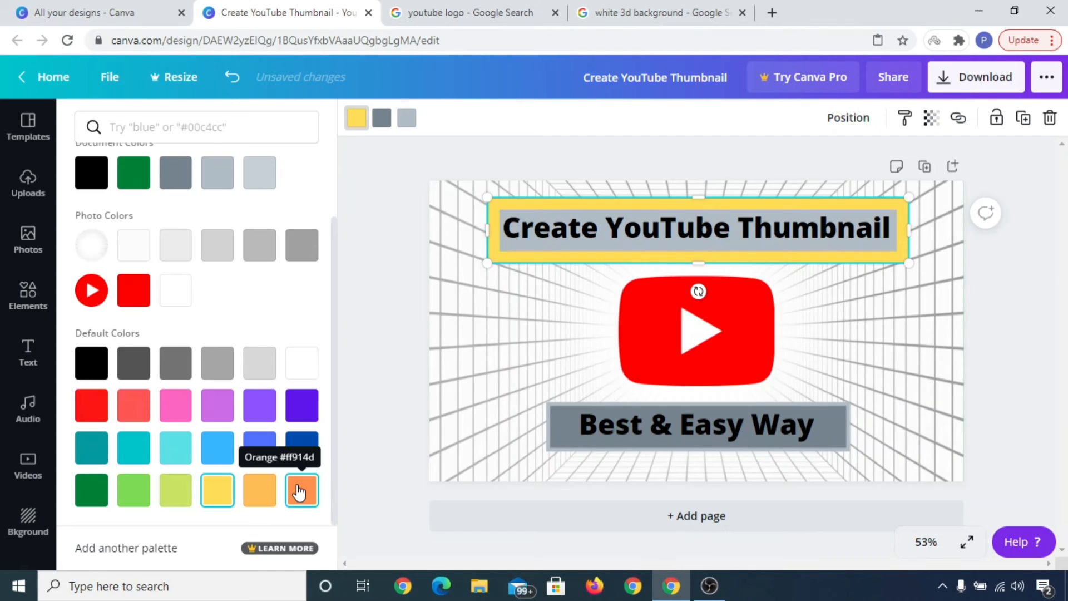
{"action": "left_click", "coordinate": [103, 491]}
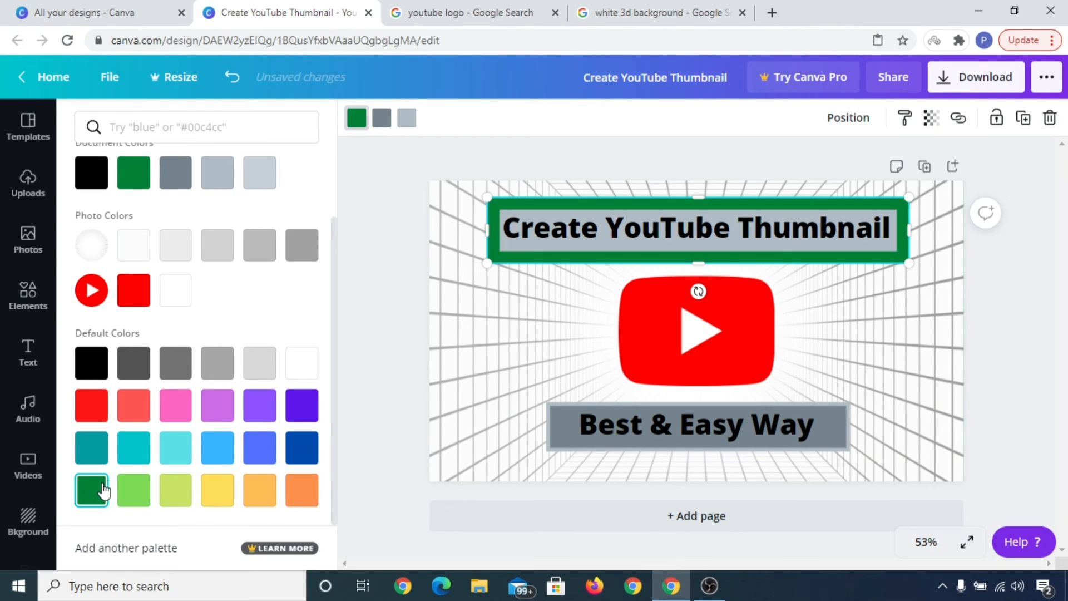
{"action": "left_click", "coordinate": [85, 410]}
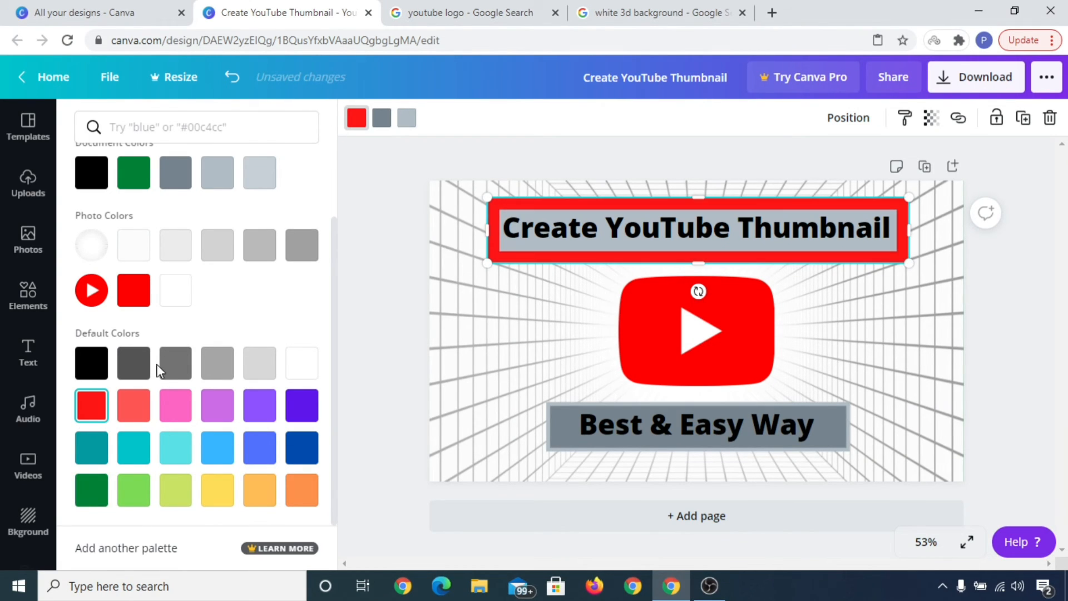
{"action": "left_click", "coordinate": [91, 363]}
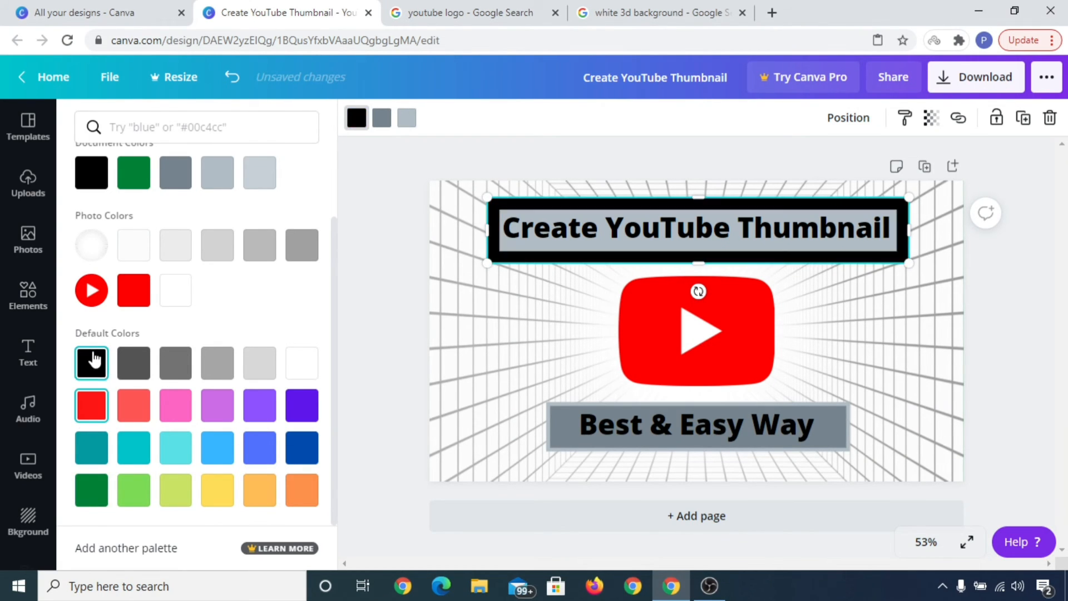
{"action": "left_click", "coordinate": [303, 374]}
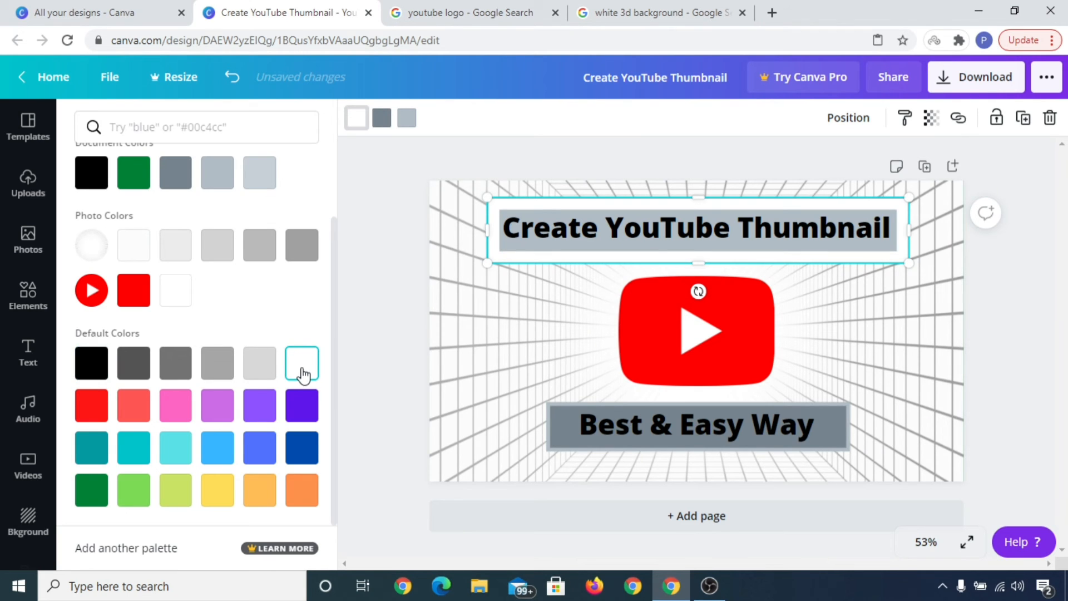
{"action": "left_click", "coordinate": [1037, 329]}
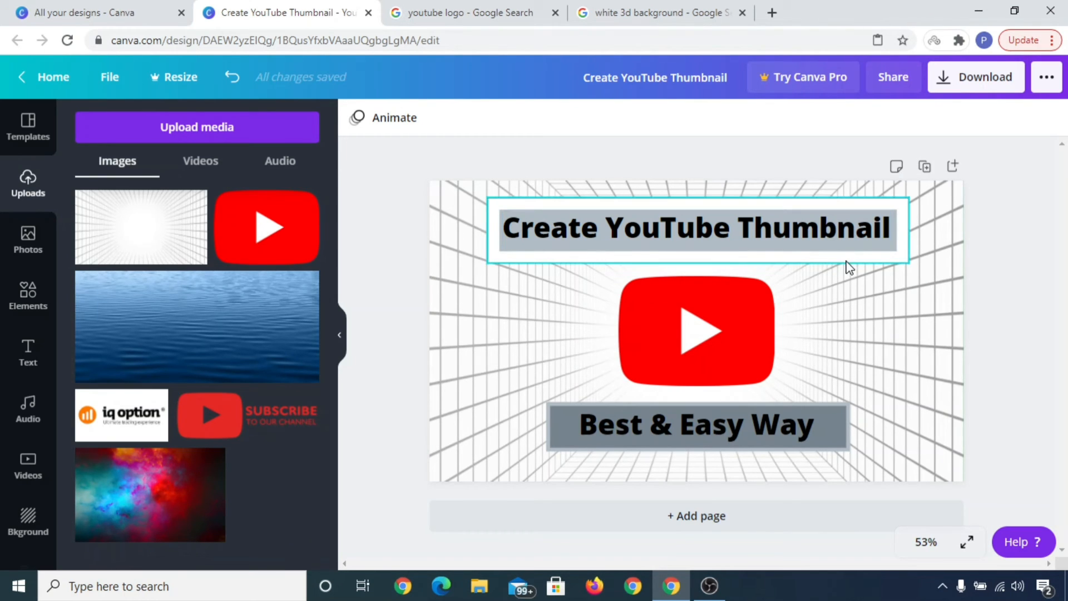
Step: Undo the five heading banner color changes
{"action": "key", "text": "ctrl+z"}
{"action": "key", "text": "ctrl+z"}
{"action": "key", "text": "ctrl+z"}
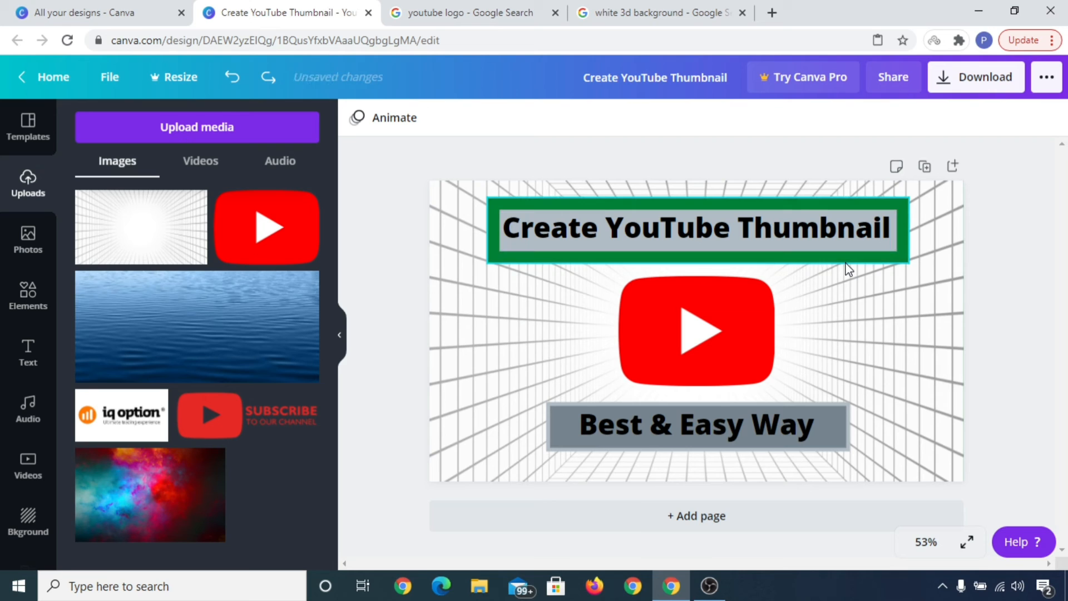
{"action": "key", "text": "ctrl+z"}
{"action": "key", "text": "ctrl+z"}
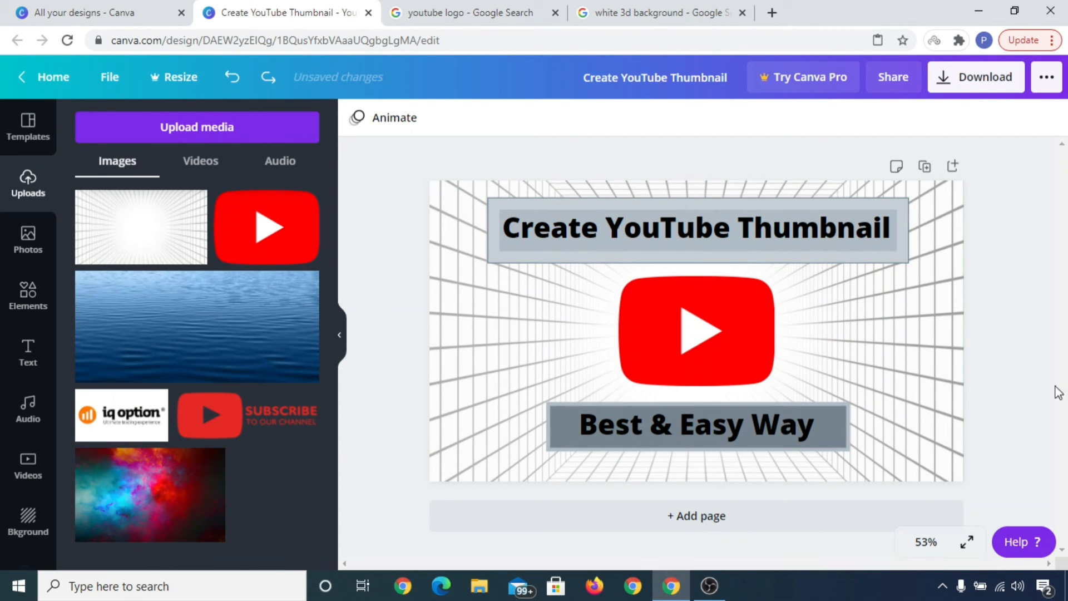
Step: Nudge the subtitle and heading texts slightly downward to center them within their gray banners
{"action": "left_click", "coordinate": [739, 434]}
{"action": "left_click_drag", "start_coordinate": [739, 436], "coordinate": [739, 435]}
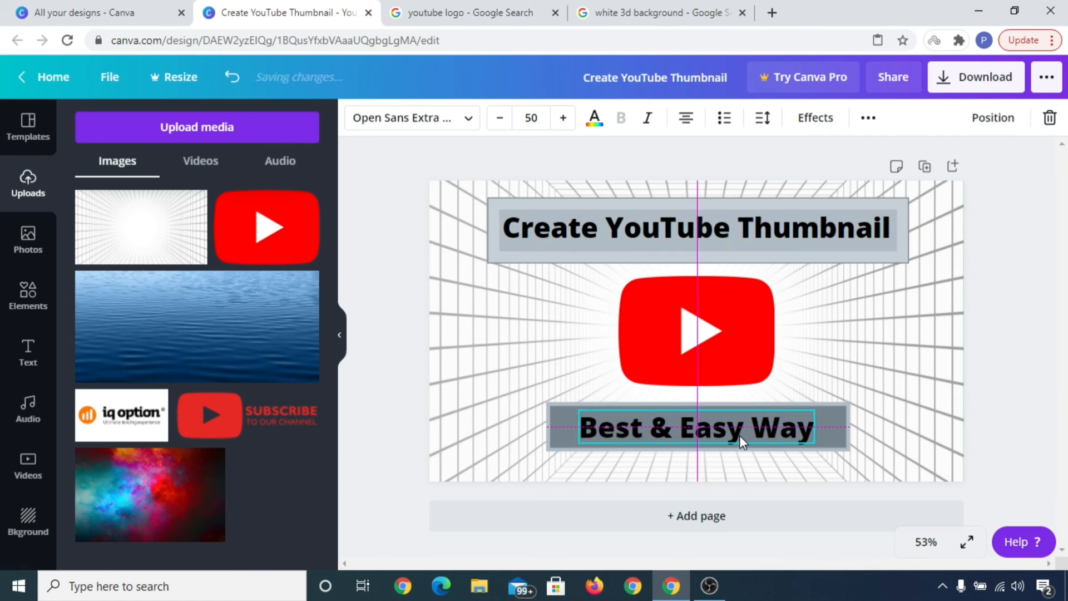
{"action": "left_click", "coordinate": [1048, 310]}
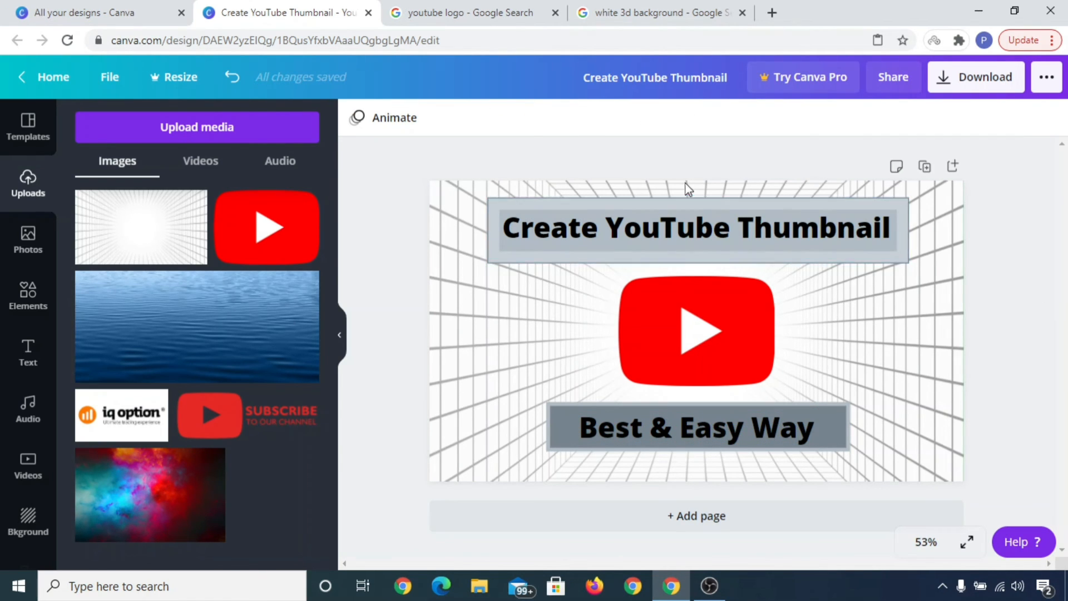
{"action": "mouse_move", "coordinate": [755, 226]}
{"action": "left_mouse_down"}
{"action": "mouse_move", "coordinate": [666, 227]}
{"action": "mouse_move", "coordinate": [833, 227]}
{"action": "mouse_move", "coordinate": [706, 227]}
{"action": "mouse_move", "coordinate": [751, 230]}
{"action": "left_mouse_up"}
{"action": "left_click", "coordinate": [1032, 301]}
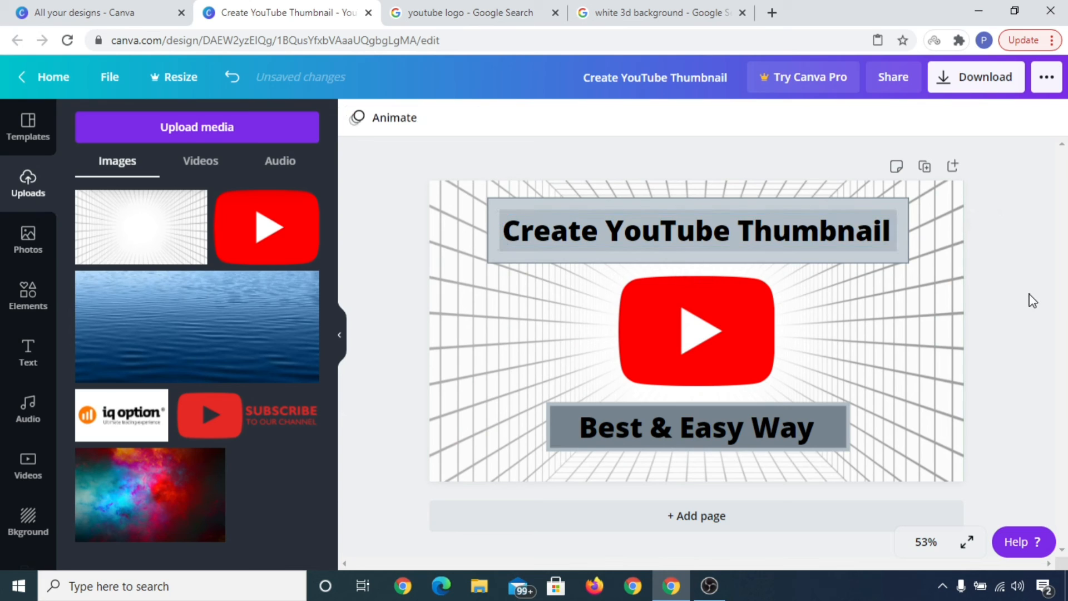